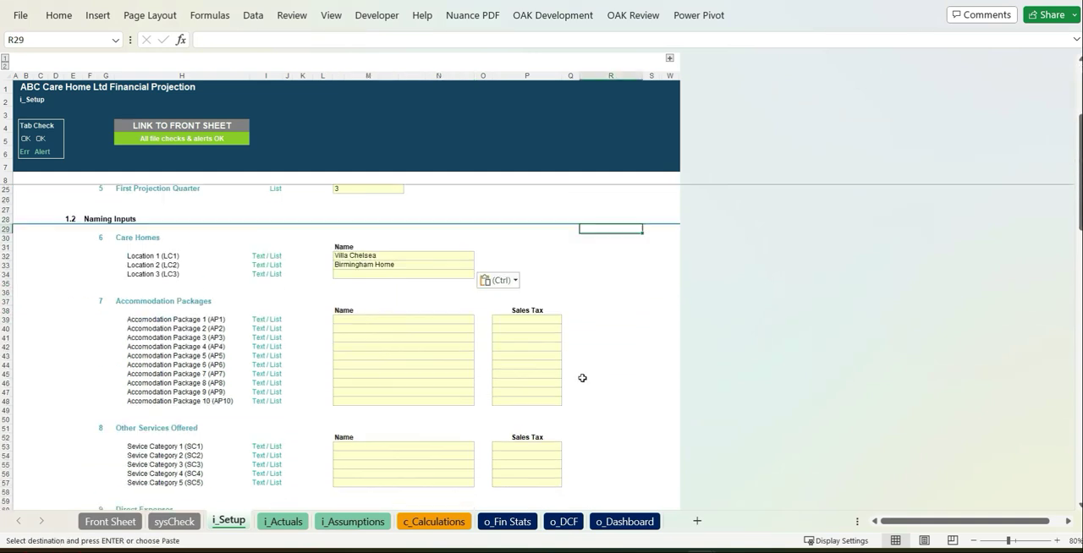
Step: Paste the six accommodation package names, Standard Accommodation through Respite Care Package, and set Sales Tax to Yes for each
left_click(426, 286)
type("Standard Accommodation Premium Accommodation Luxury Accommodation Specialised Care Package Nursing Care Package Respite Care Package")
left_click(545, 286)
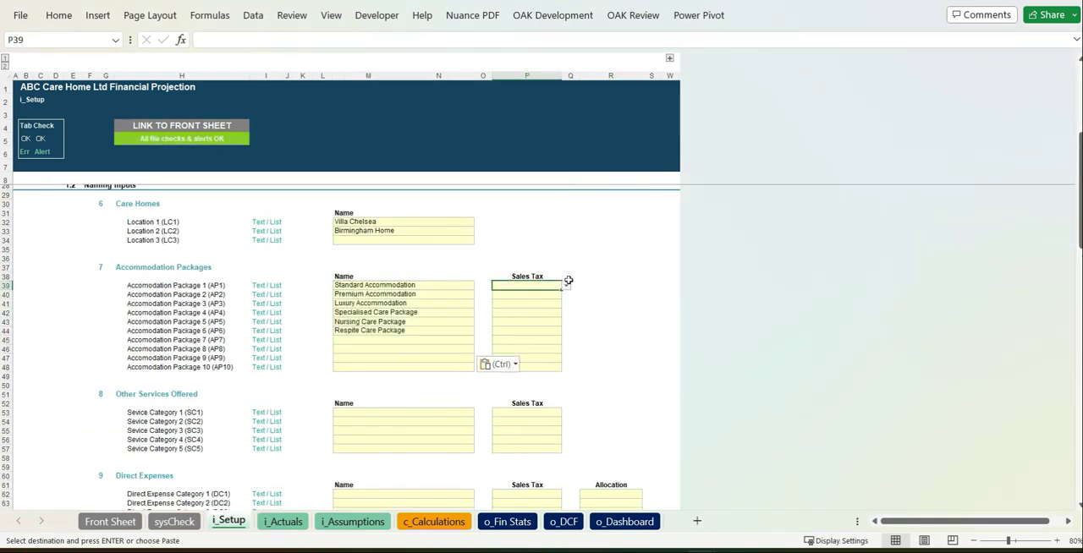
left_click(566, 287)
left_click(535, 299)
key("ctrl+c")
left_click_drag(538, 296, 542, 335)
Step: Paste Transportation services, Hairdressing services, Podology services and Flower Orders under Other Services Offered, and fill in their sales tax option
key("ctrl+v")
left_click(593, 385)
Step: Paste Food, Laundry, Other Direct Expenses and Insurance as the first four direct expense category names
scroll(590, 389, "down", 5)
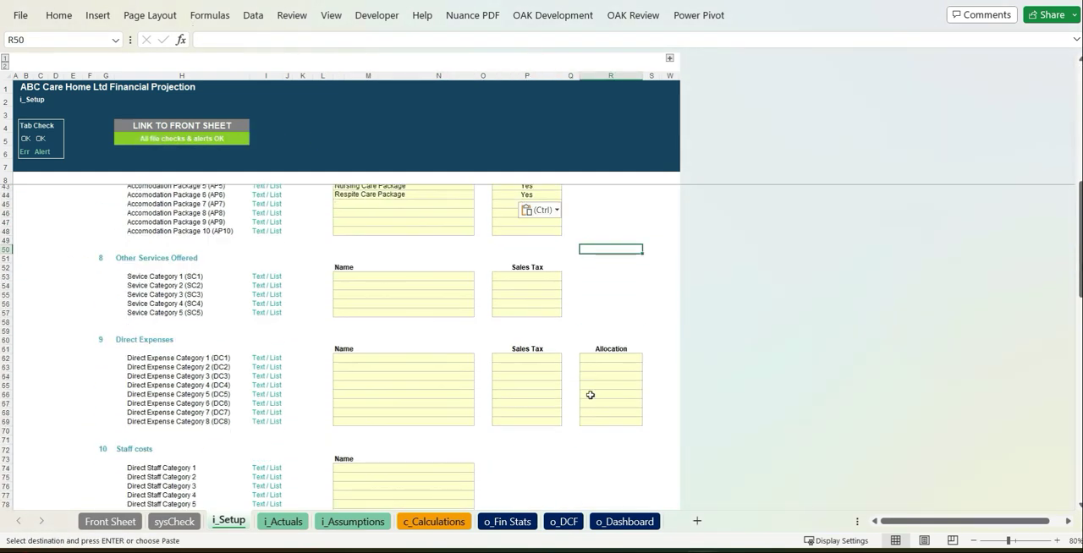
left_click(424, 276)
key("ctrl+v")
left_click(527, 276)
left_click(567, 277)
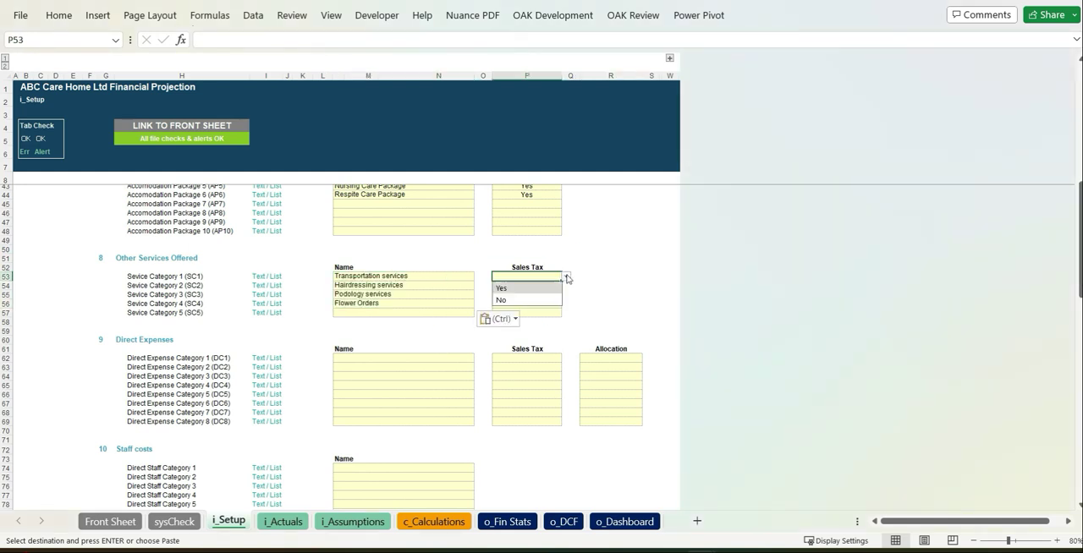
left_click_drag(541, 285, 541, 304)
key("ctrl+v")
left_click(482, 477)
scroll(483, 477, "down", 5)
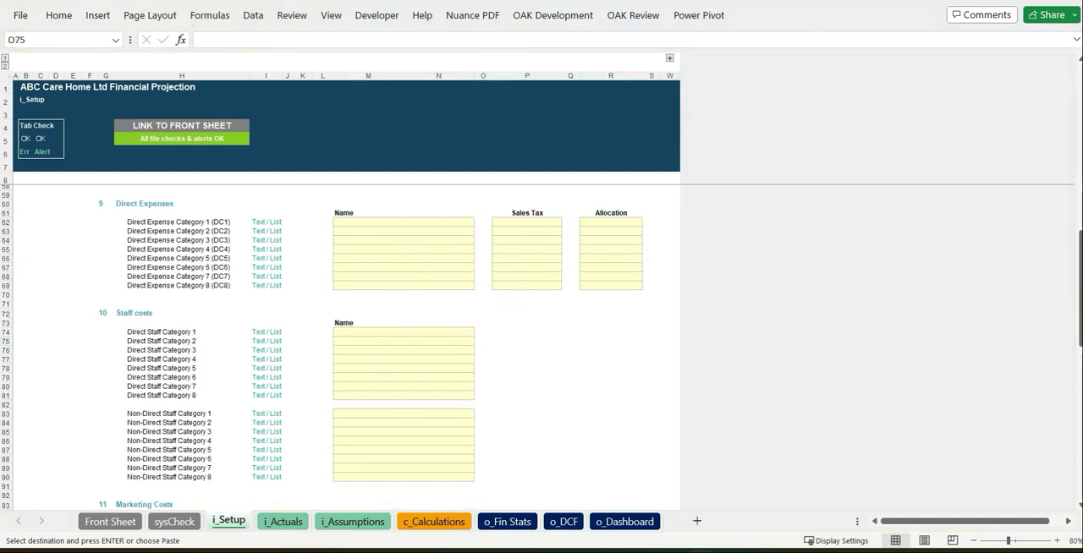
left_click(431, 222)
key("ctrl+v")
Step: Set Sales Tax to Yes for Food, Laundry and Other Direct Expenses, and to No for the direct expense Insurance
left_click(550, 221)
left_click(566, 223)
left_click(534, 236)
key("ctrl+c")
left_click_drag(543, 232, 545, 243)
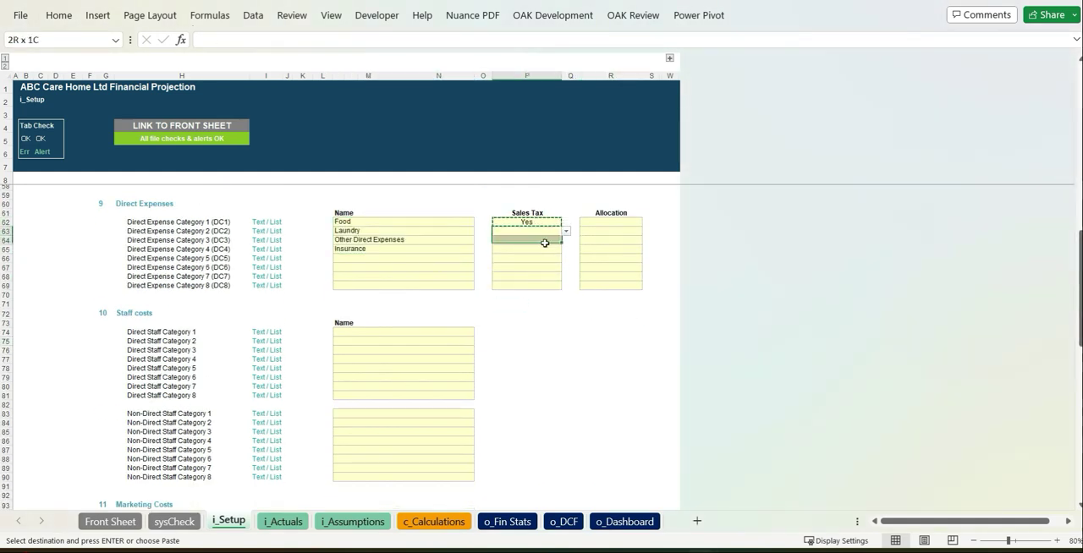
left_click(559, 248)
left_click(566, 249)
left_click(529, 269)
Step: Allocate Food and Laundry Per Resident, Other Direct Expenses Per Unit, and Insurance Per Care Home
left_click(627, 222)
left_click(646, 222)
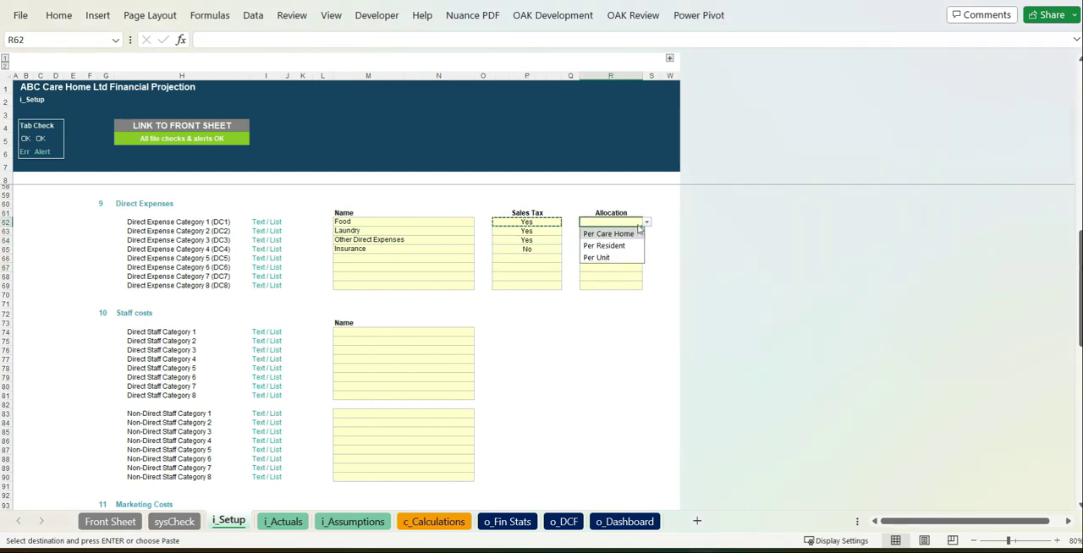
left_click(622, 246)
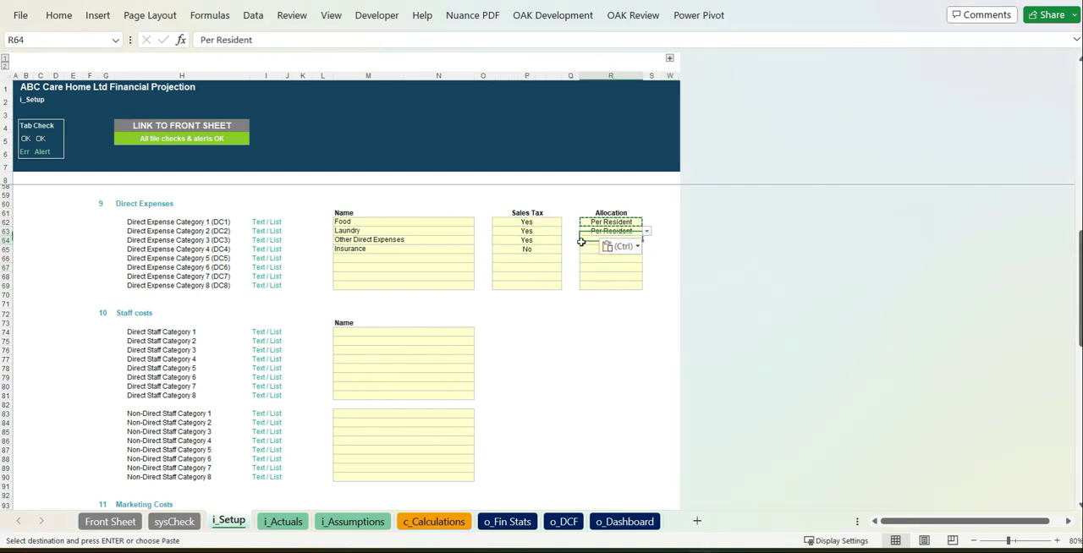
left_click(647, 241)
left_click(633, 254)
left_click(647, 241)
left_click(633, 275)
left_click(631, 250)
left_click(647, 250)
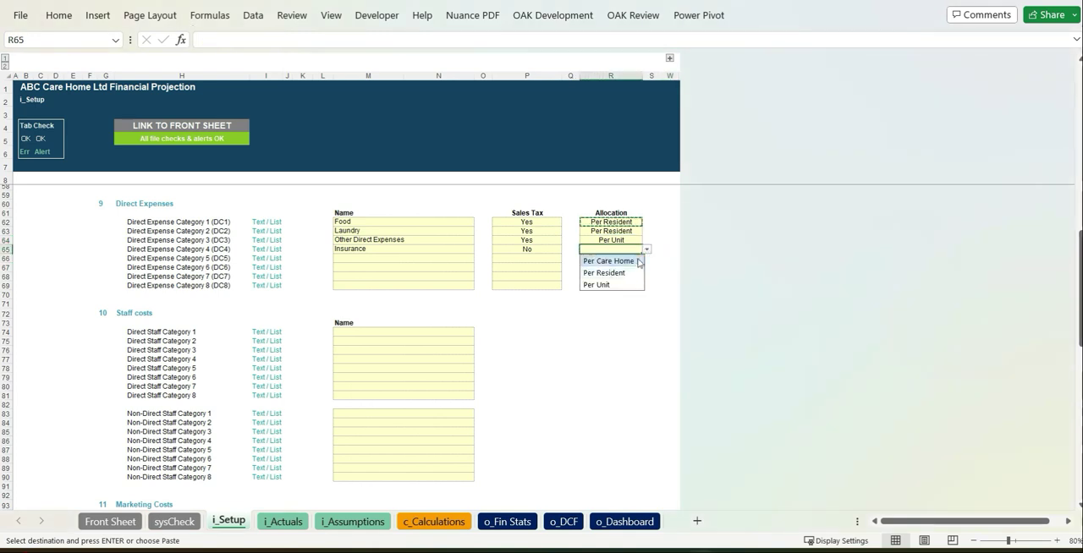
left_click(625, 262)
left_click(630, 377)
scroll(630, 381, "down", 4)
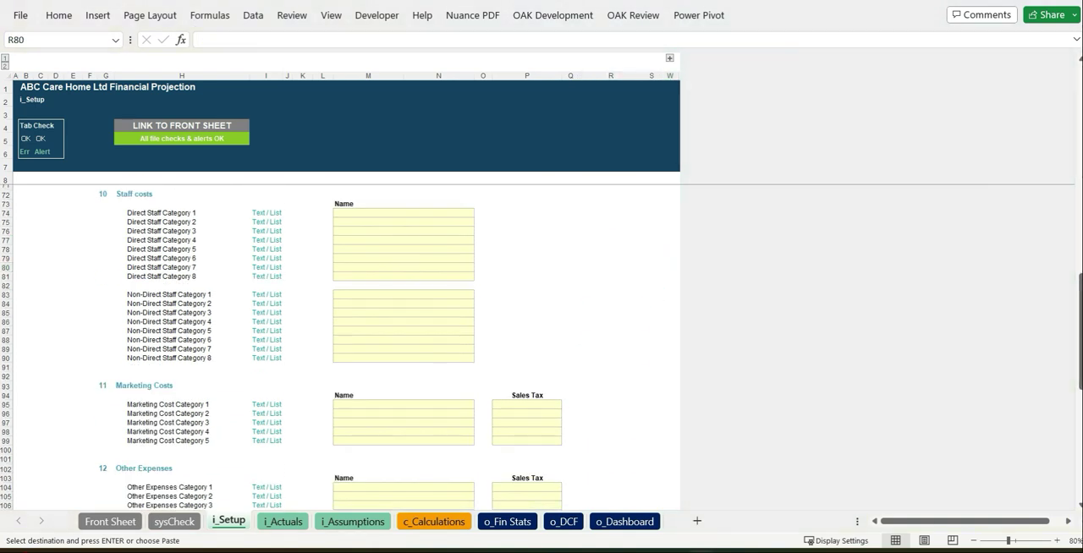
left_click(385, 215)
left_click(523, 303)
Step: Paste Website and Social Media as the first two marketing cost category names
scroll(517, 309, "down", 7)
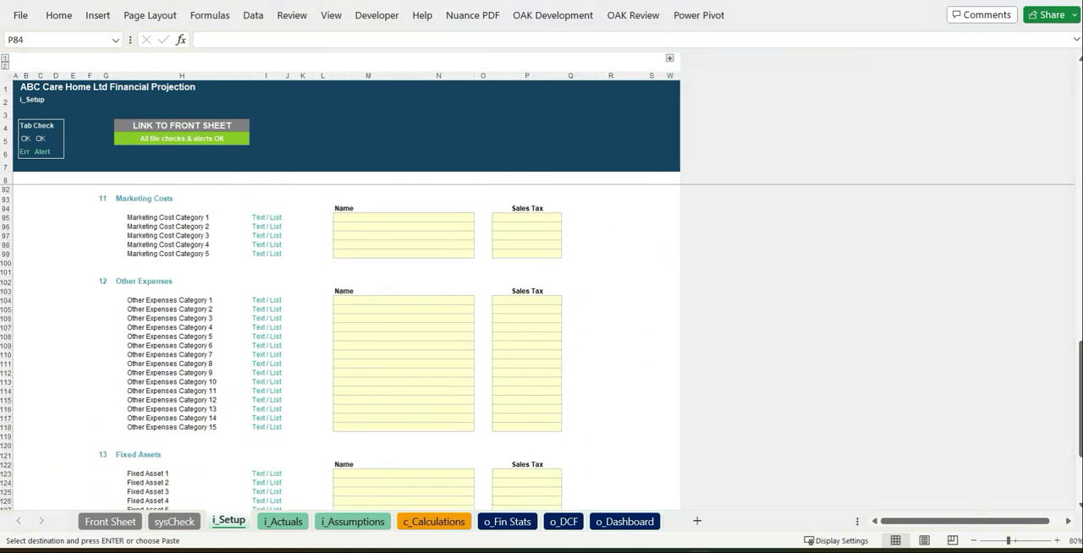
left_click(438, 226)
left_click(435, 218)
key("ctrl+v")
left_click(611, 309)
Step: Paste Rent, Utilities, Insurances, IT, Legal & Professional fees and Audit fees as the Other Expenses category names
scroll(611, 309, "down", 2)
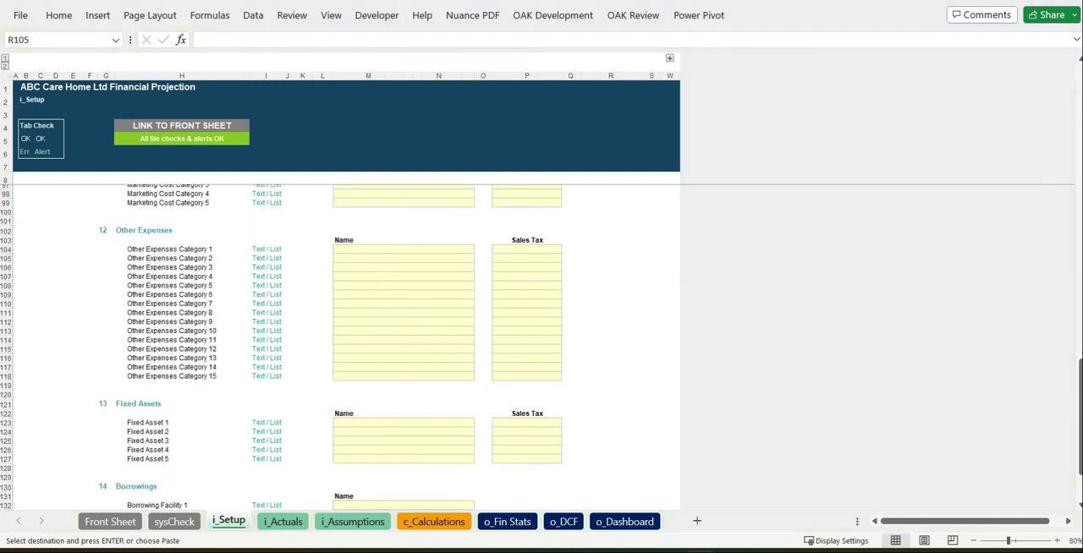
left_click(398, 249)
key("ctrl+v")
Step: Set Sales Tax to Yes for both marketing costs and for all six named other expenses
scroll(622, 258, "up", 3)
left_click(544, 251)
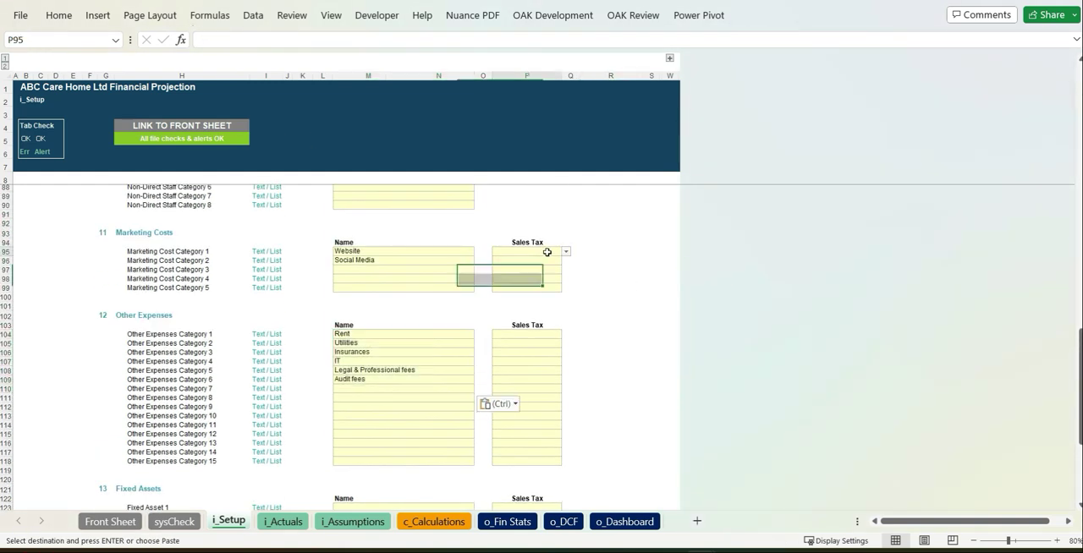
left_click(566, 251)
left_click(533, 264)
key("ctrl+c")
left_click(529, 261)
left_click_drag(529, 335, 525, 381)
key("ctrl+v")
left_click(611, 352)
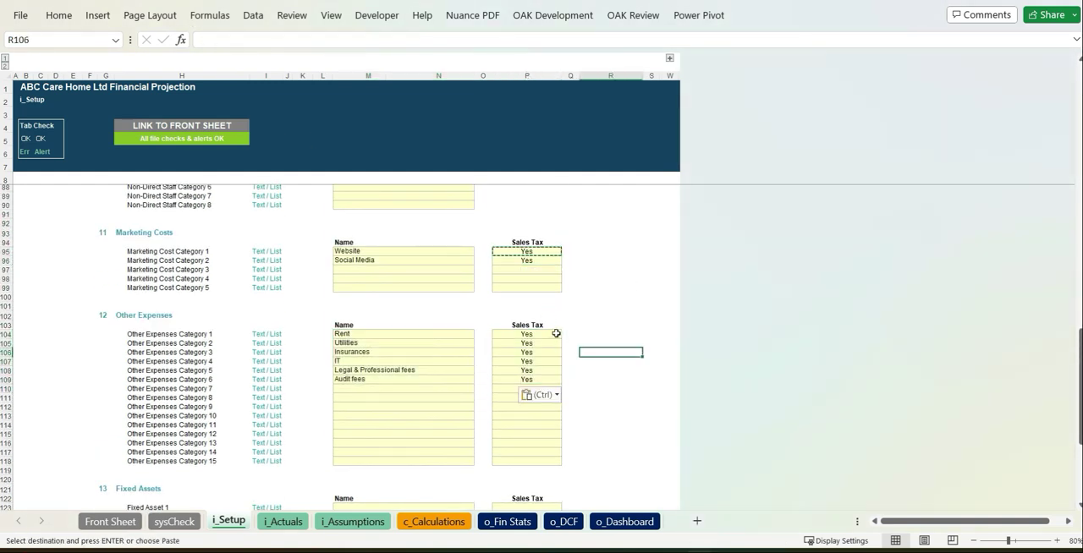
Step: Change the Sales Tax option for Rent to No
left_click(550, 334)
left_click(566, 334)
left_click(530, 358)
left_click(623, 344)
Step: Paste Furniture & Fittings, Electronic Equipment and IT Equipment as fixed assets, and set Sales Tax to Yes for each
scroll(628, 352, "down", 1)
scroll(627, 352, "down", 6)
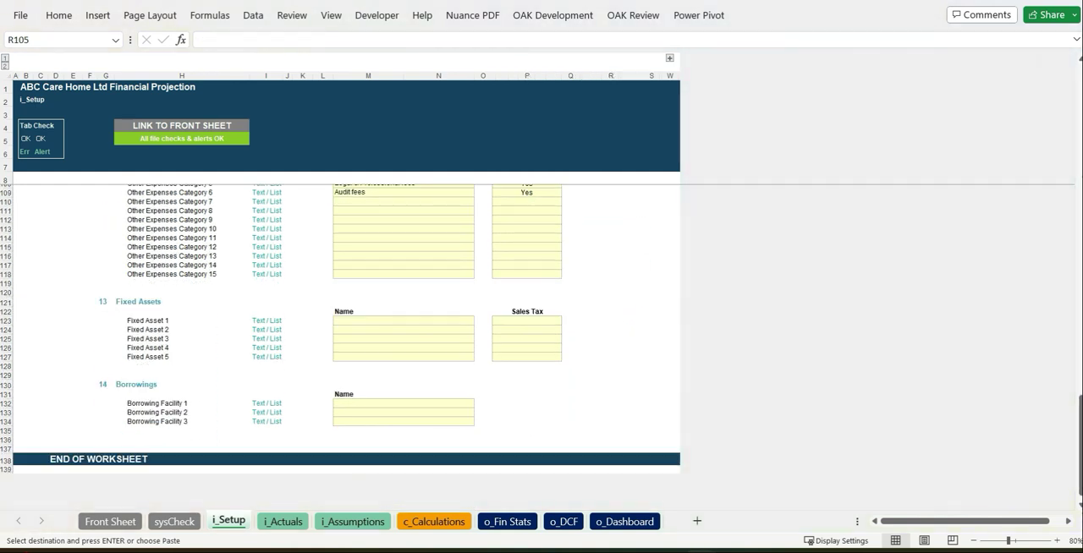
left_click(421, 321)
key("ctrl+v")
left_click(550, 320)
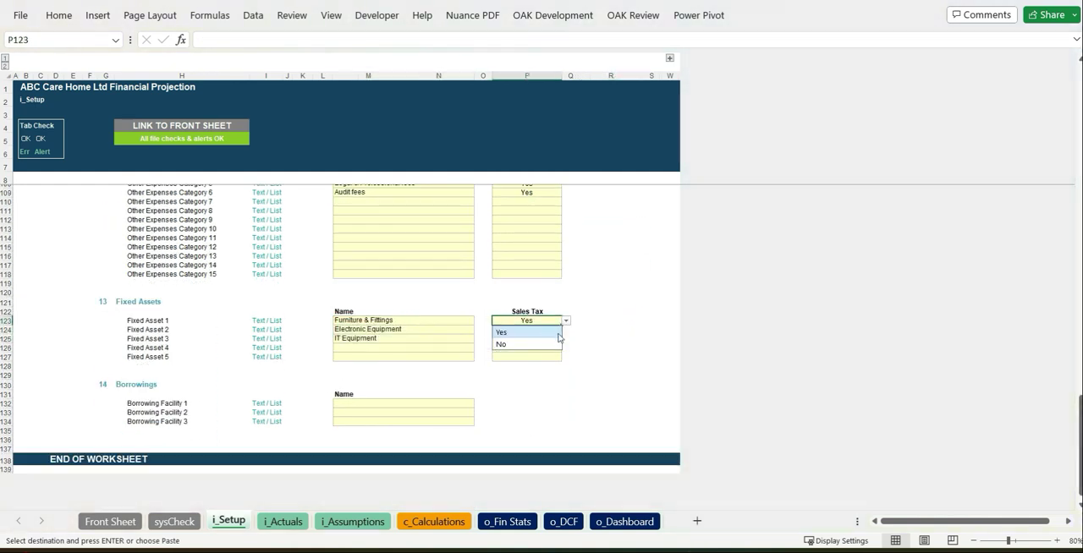
key("ctrl+c")
left_click_drag(546, 330, 544, 338)
key("ctrl+v")
Step: Name Borrowing Facility 1 Loan XYZ
left_click(459, 403)
type("Loan Z")
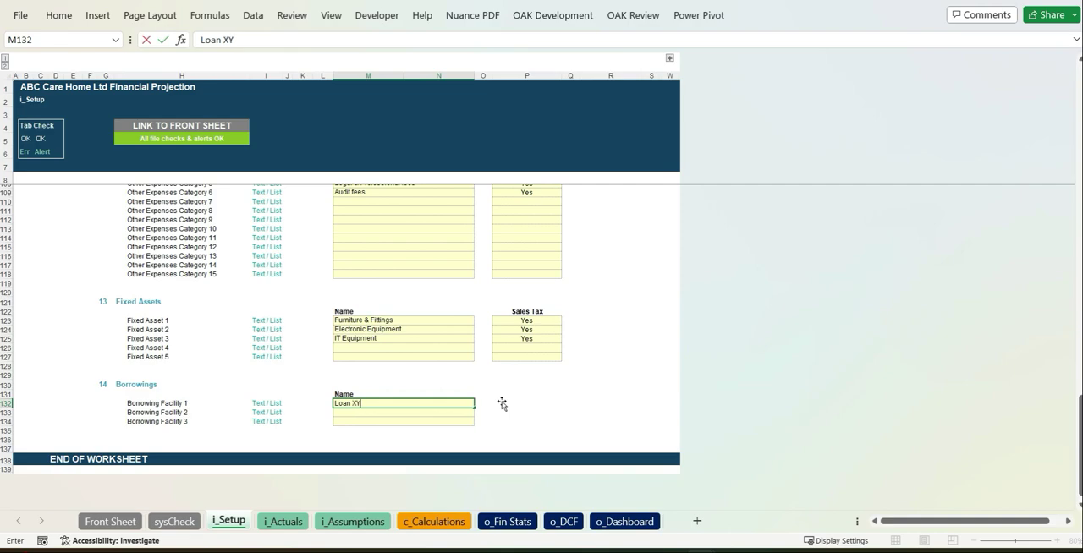
left_click(502, 403)
Step: In the i_Actuals balance sheet, enter 850,000 for Land and 50,000 for Cash in the quarter ending 30-Jun-23
left_click(282, 522)
scroll(815, 321, "down", 15)
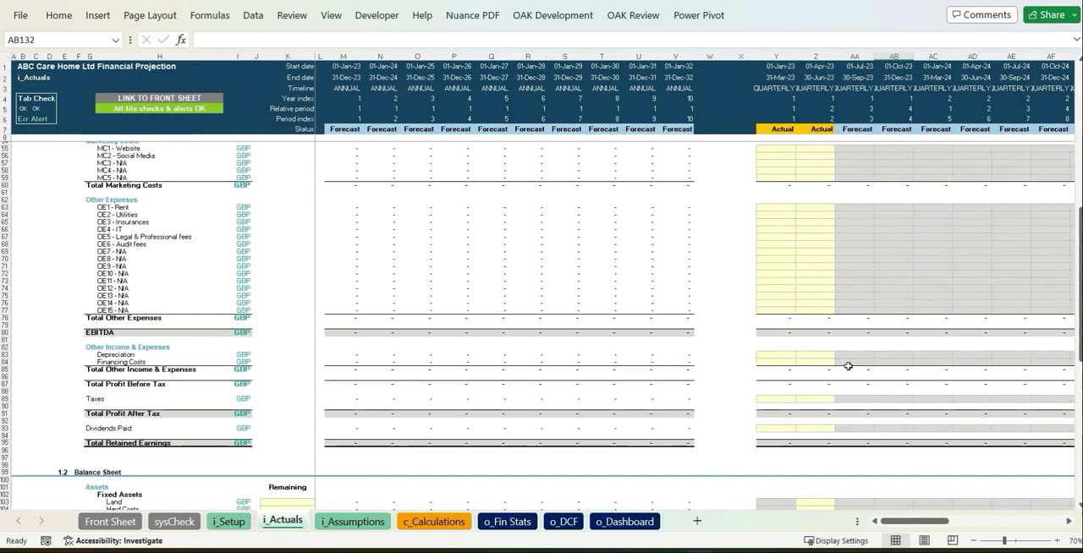
scroll(848, 365, "down", 13)
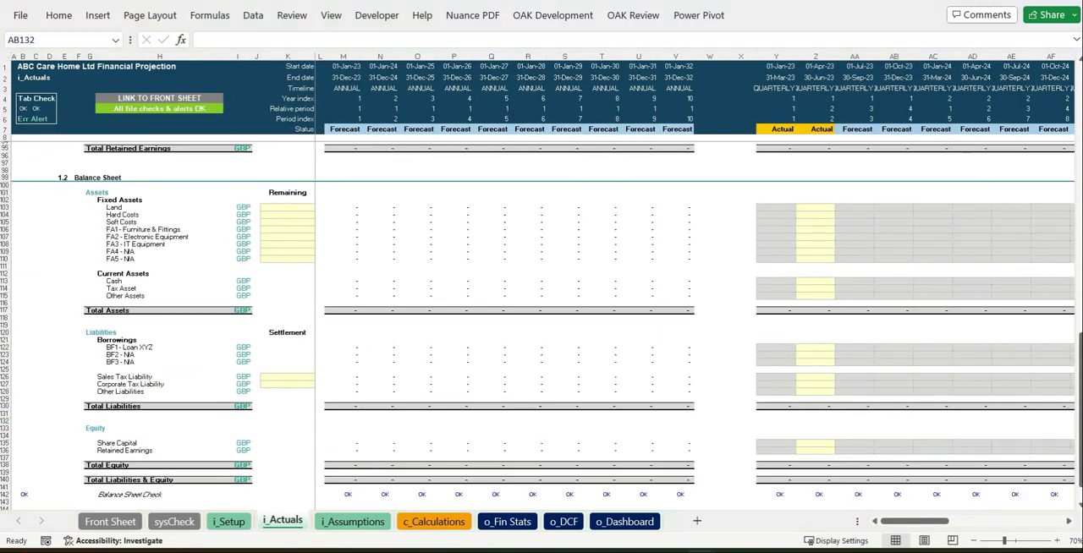
left_click(815, 206)
type("850000")
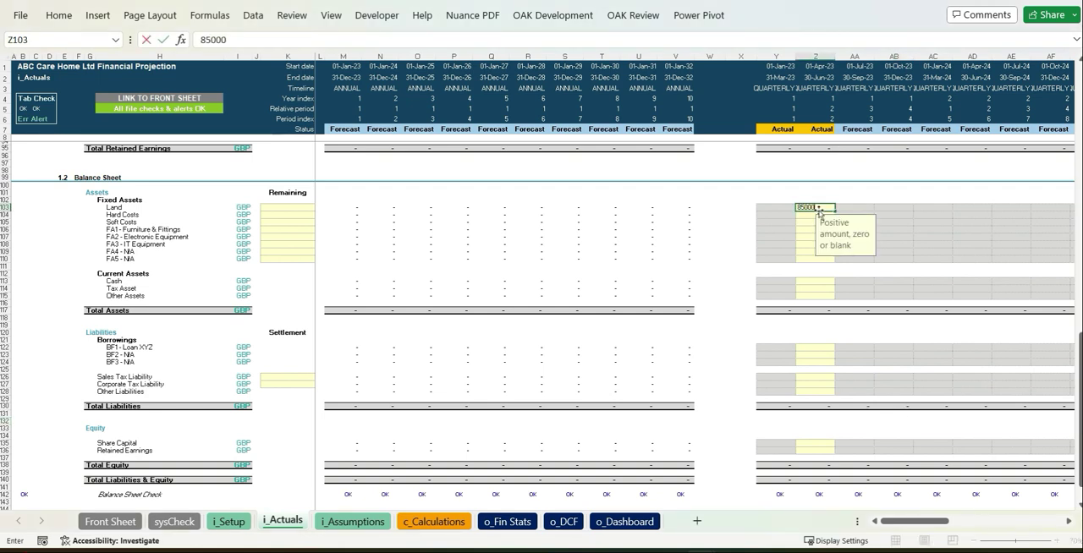
key("Return")
left_click(825, 281)
type("50,000")
Step: Enter -700,000 for Loan XYZ and -200,000 for Share Capital in the quarter ending 30-Jun-23
left_click(806, 348)
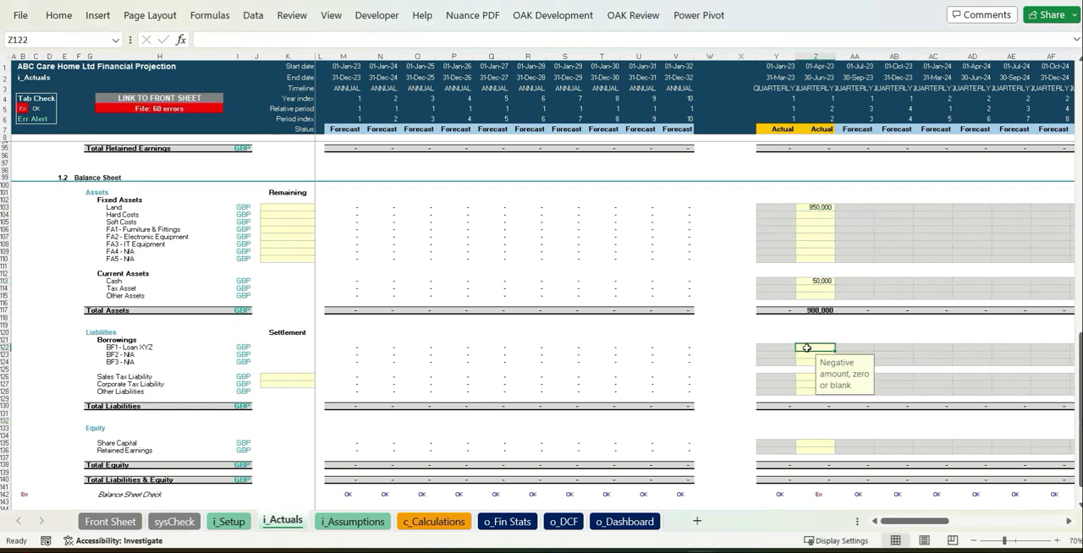
type("-700000")
key("Down")
key("Down")
key("Down")
key("Down")
key("Down")
key("Down")
key("Down")
key("Down")
key("Down")
key("Down")
key("Down")
key("Down")
key("Down")
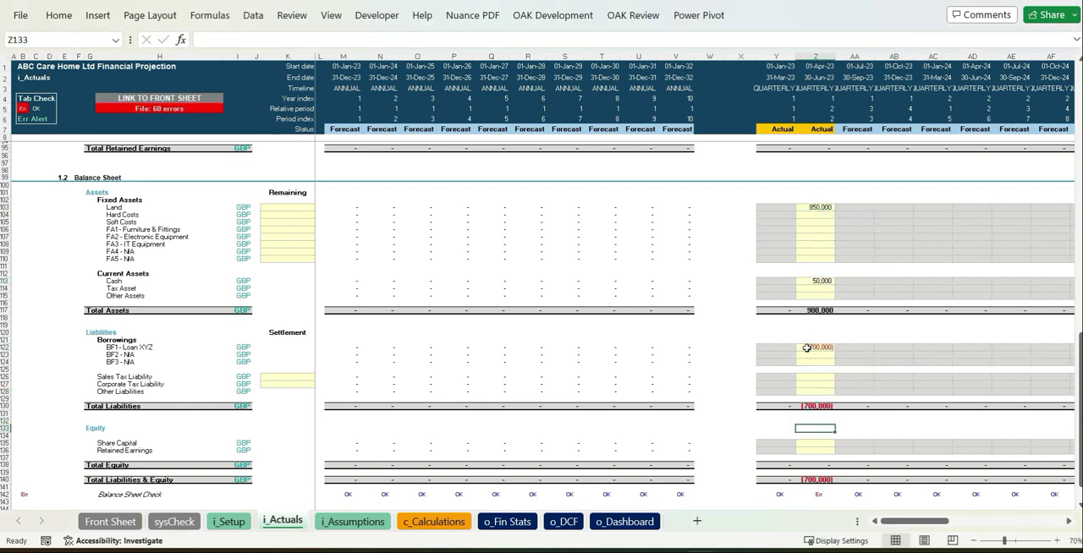
type("-")
key("Down")
key("Down")
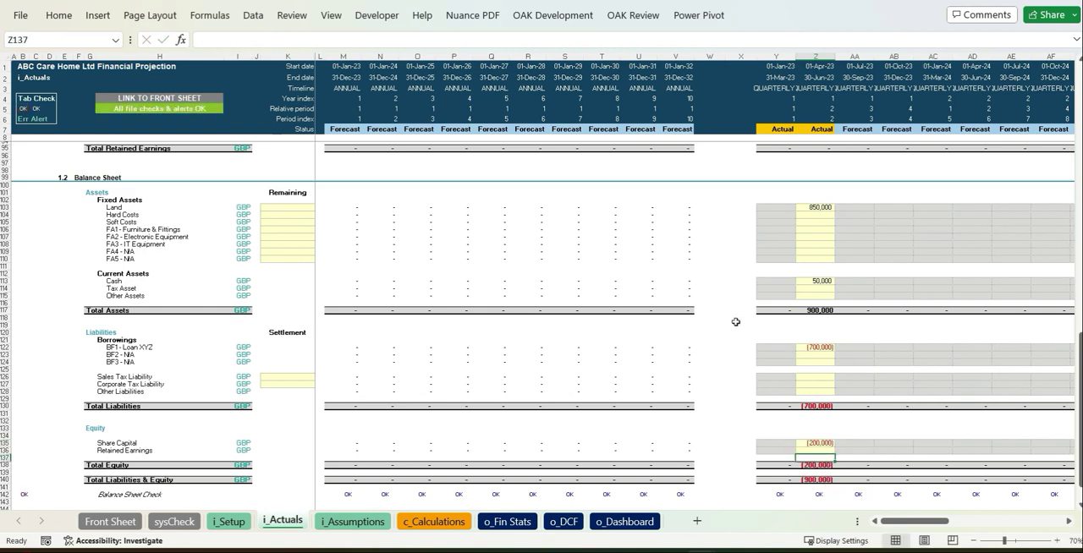
key("Left")
key("Left")
key("Left")
key("Left")
Step: On the i_Assumptions sheet, set the first projection quarter status to In Operation for Villa Chelsea and In Construction for Birmingham Home
key("ctrl+Page_Down")
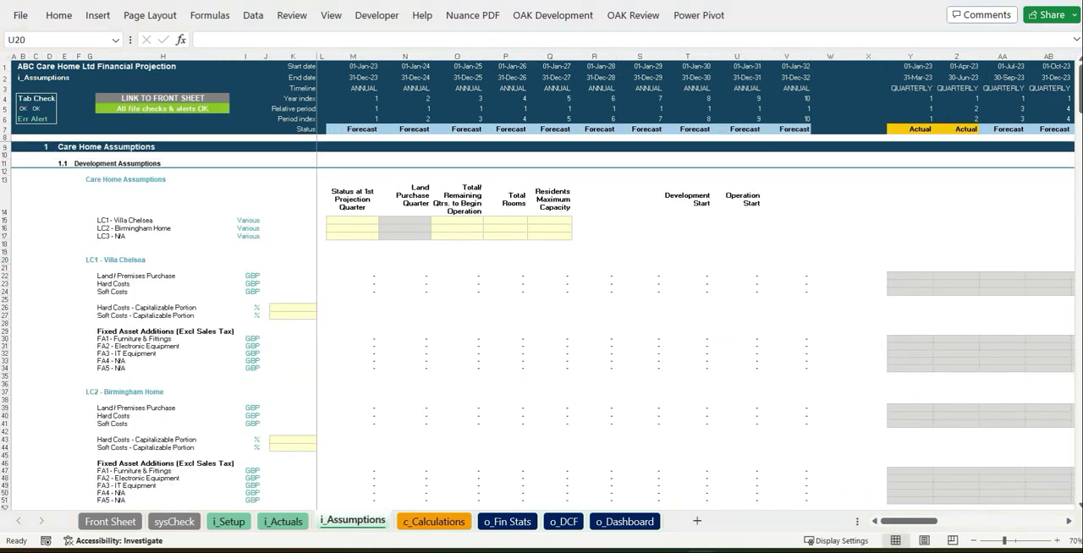
left_click(369, 221)
left_click(383, 222)
left_click(376, 231)
left_click(372, 230)
left_click(383, 229)
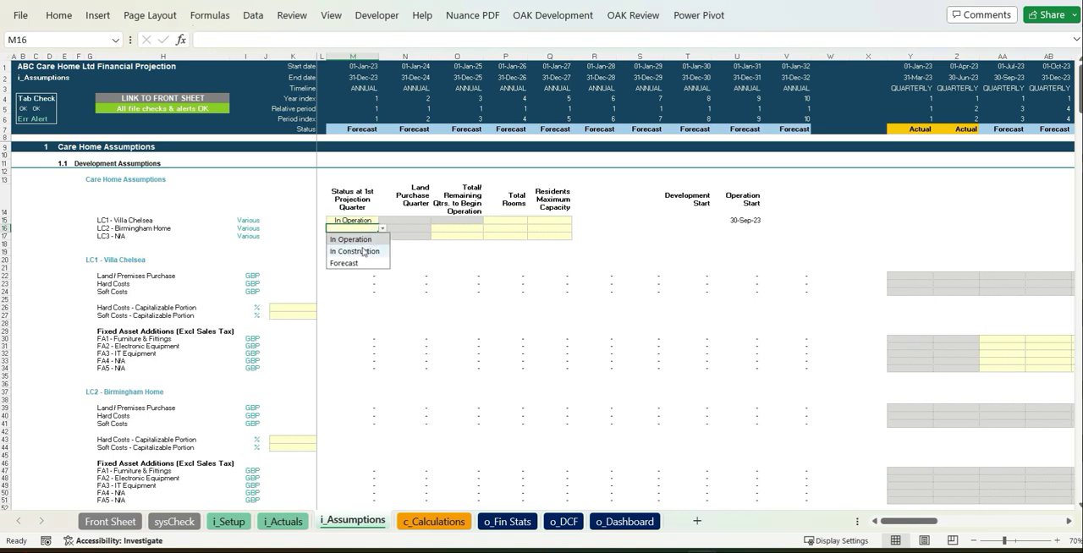
left_click(364, 251)
Step: Set Birmingham Home's remaining quarters to begin operation to 6
left_click(473, 234)
key("Up")
type("6")
Step: Enter total rooms of 100 for Villa Chelsea and 150 for Birmingham Home
left_click(509, 223)
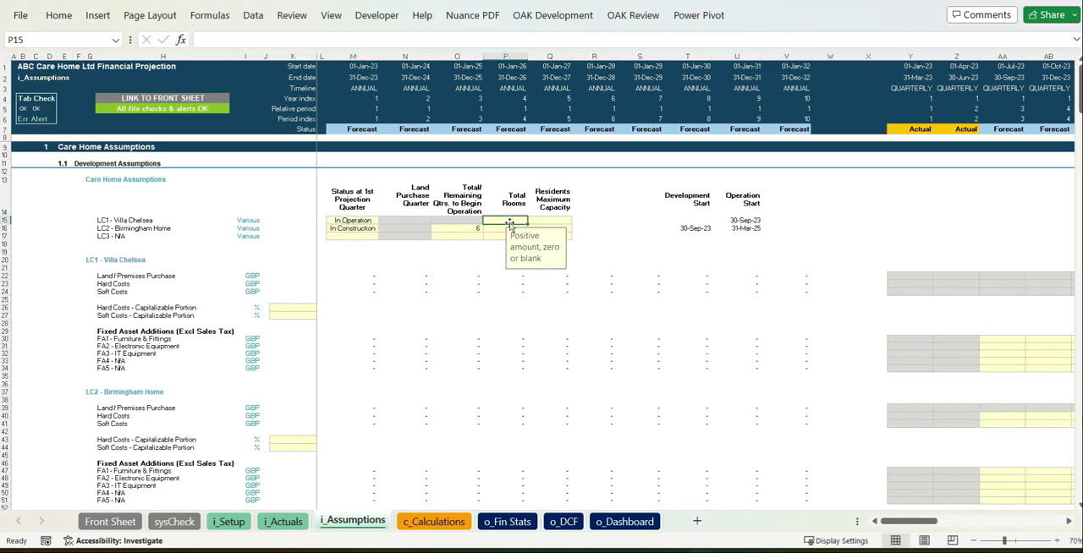
type("100")
key("Return")
type("150")
key("Return")
Step: Set the residents' maximum capacity to 150 for Villa Chelsea and 250 for Birmingham Home
key("Right")
key("Up")
key("Up")
type("1")
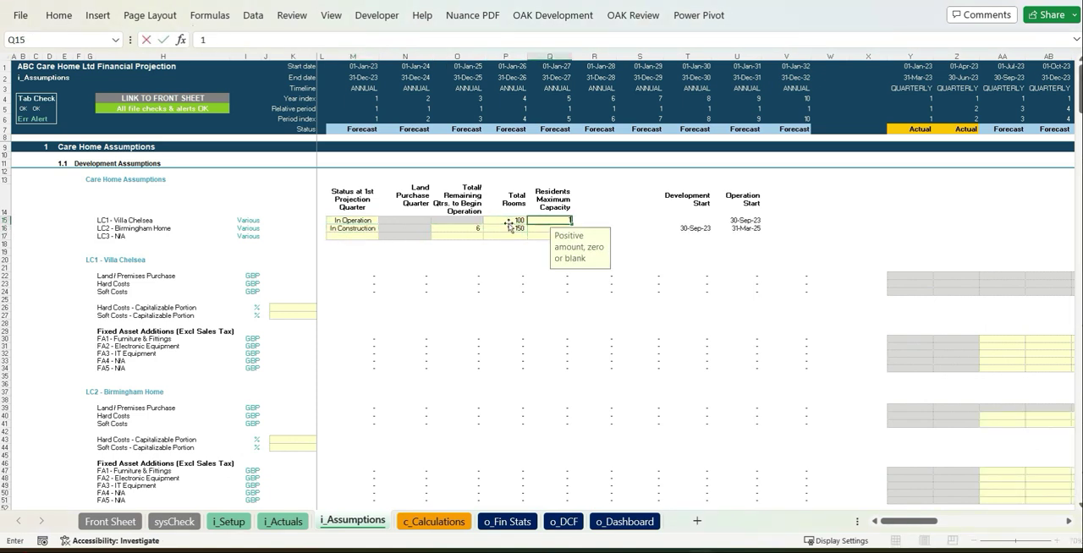
type("50")
key("Return")
type("0")
key("Return")
Step: Paste Villa Chelsea's fixed asset additions from the first forecast quarter: 20,000 furniture and fittings, 6,000 electronic equipment and 5,000 IT equipment
left_click(957, 339)
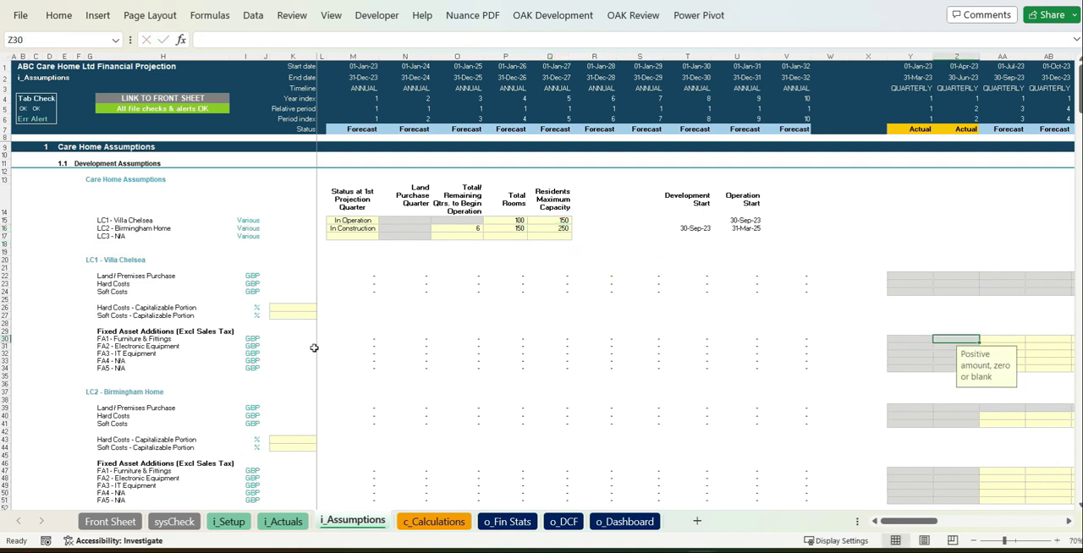
key("alt+Tab")
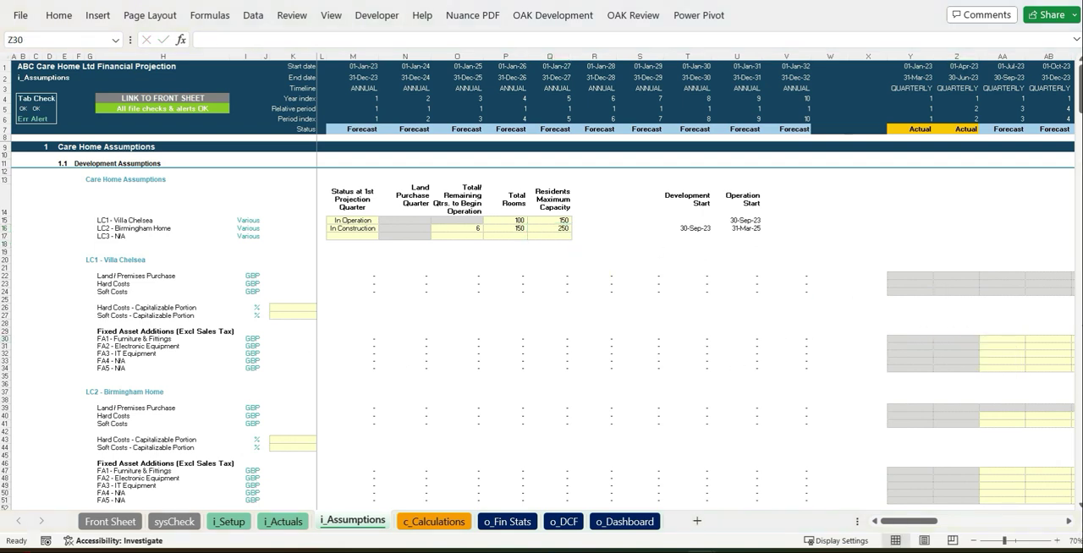
key("alt+Tab")
left_click(1002, 339)
key("ctrl+v")
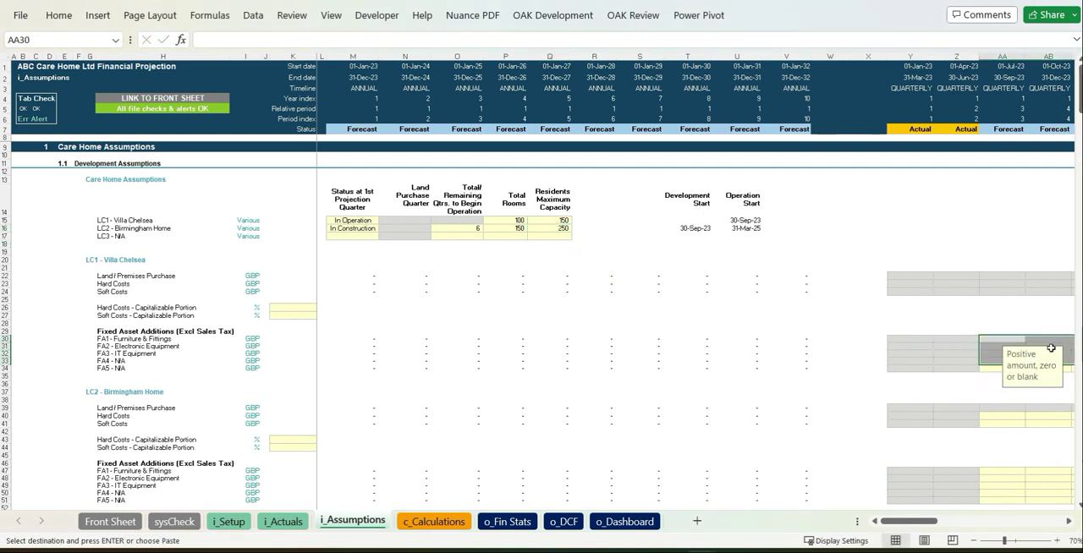
Step: Paste Birmingham Home's quarterly hard costs of 30,000 and soft costs of 20,000 for the six quarters from 01-Jul-23
left_click_drag(831, 424, 292, 472)
scroll(648, 442, "down", 2)
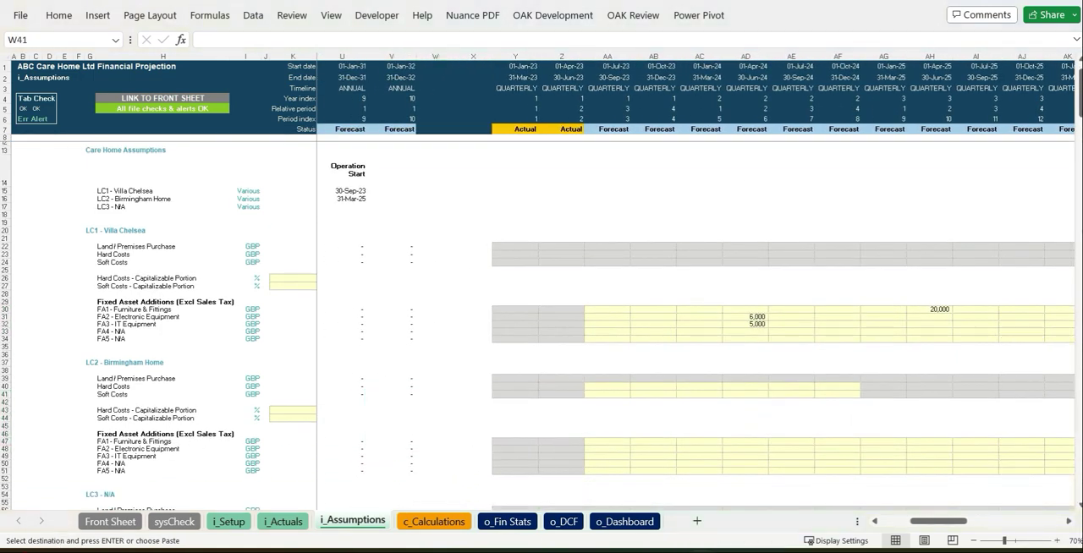
left_click(607, 387)
key("ctrl+v")
Step: Paste Birmingham Home's fixed asset additions of 100,000, 50,000 and 20,000 into the quarter starting 01-Jul-24
left_click(745, 441)
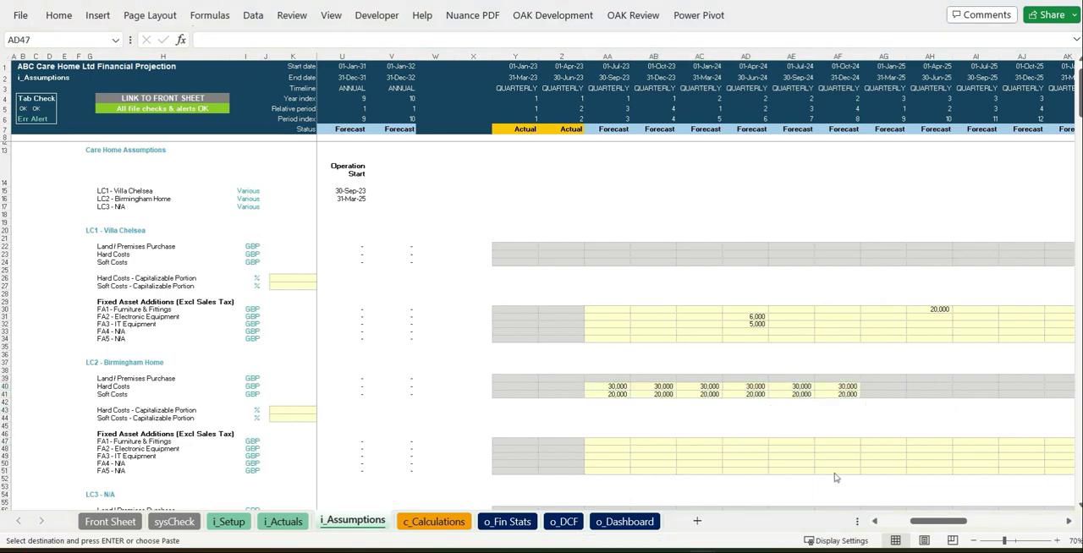
left_click(791, 442)
key("ctrl+v")
key("ctrl")
left_click(745, 411)
Step: Set Birmingham Home's capitalizable portion to 100% for hard costs and 10% for soft costs
scroll(725, 437, "down", 5)
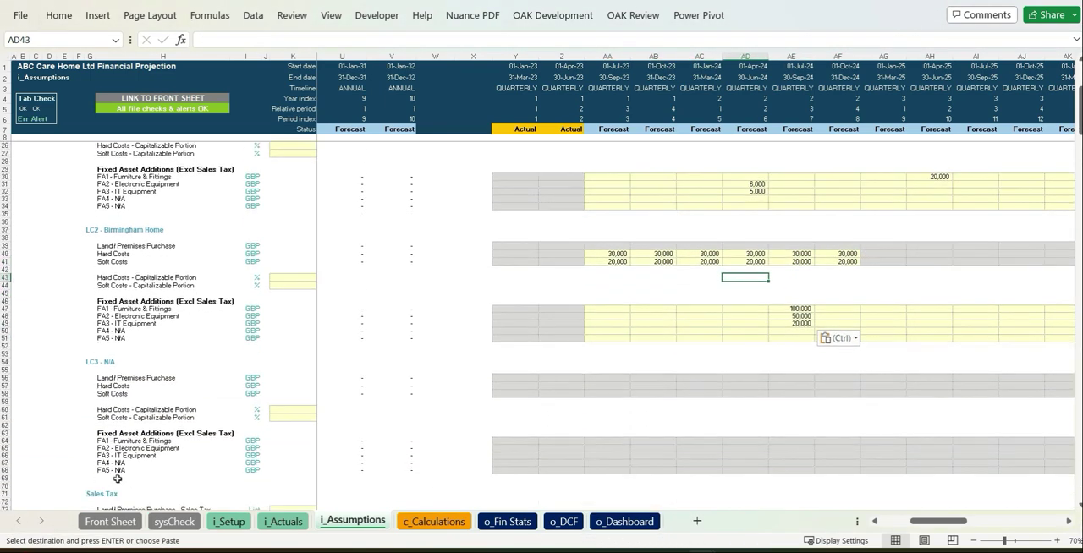
scroll(270, 440, "down", 4)
left_click(294, 423)
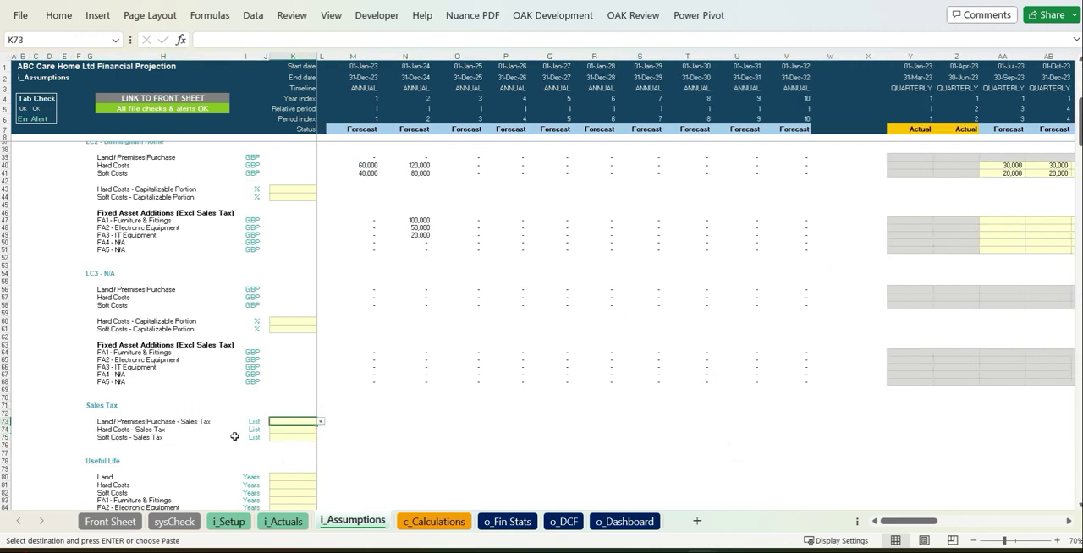
scroll(302, 215, "up", 8)
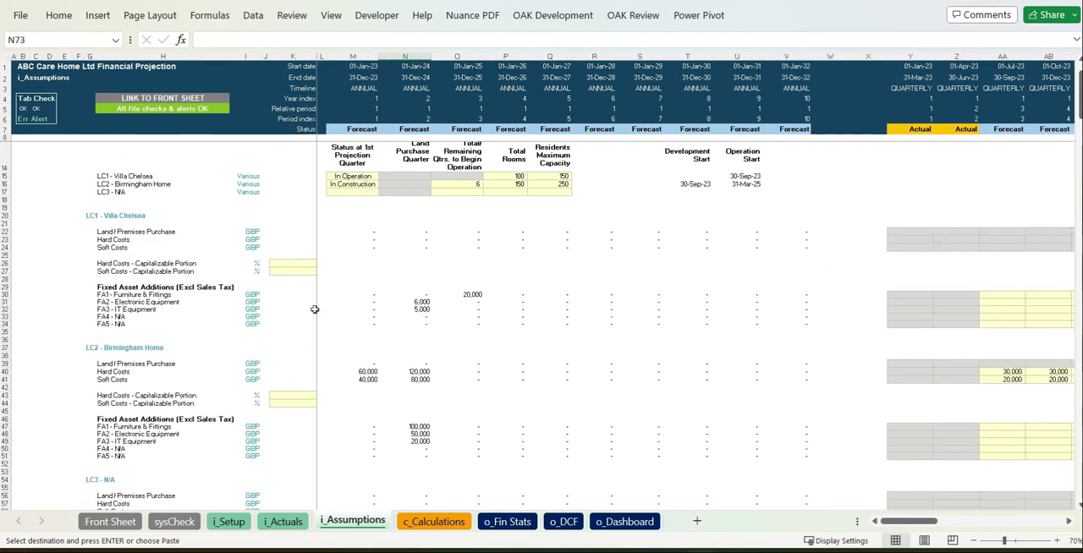
left_click(314, 353)
type("100")
key("Return")
type("10")
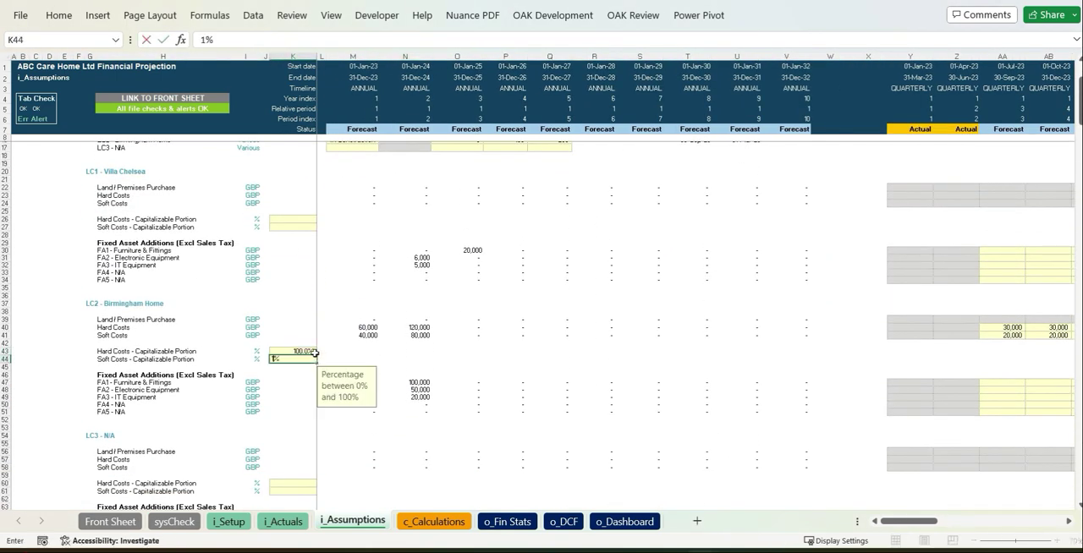
key("Return")
key("Return")
Step: Set the sales tax option to No for land/premises purchase and Yes for both hard costs and soft costs
scroll(477, 369, "down", 4)
scroll(380, 398, "down", 4)
left_click(293, 401)
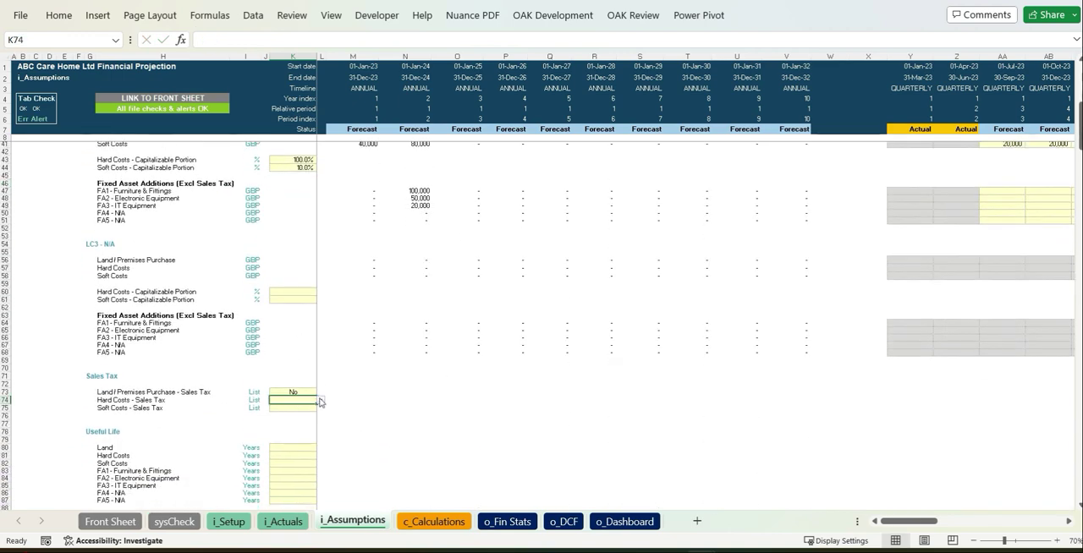
left_click(323, 401)
left_click(299, 412)
key("ctrl+c")
key("Down")
left_click(395, 442)
Step: Enter useful lives in years: land 0, hard costs 50, soft costs 50, furniture 5, electronic equipment 4 and IT equipment 5
scroll(395, 442, "down", 5)
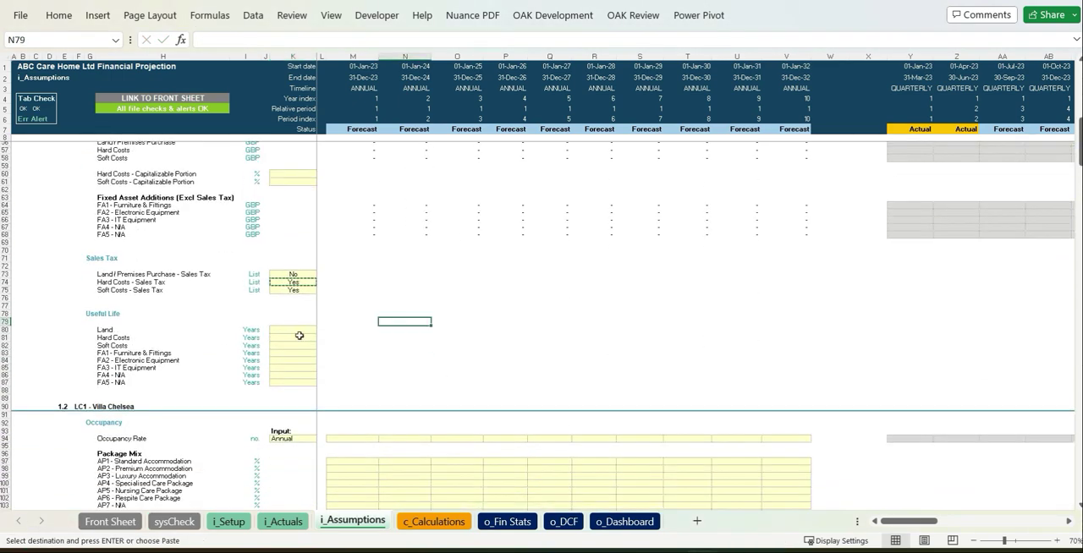
left_click(301, 331)
type("0")
key("Return")
type("50")
key("Return")
type("50")
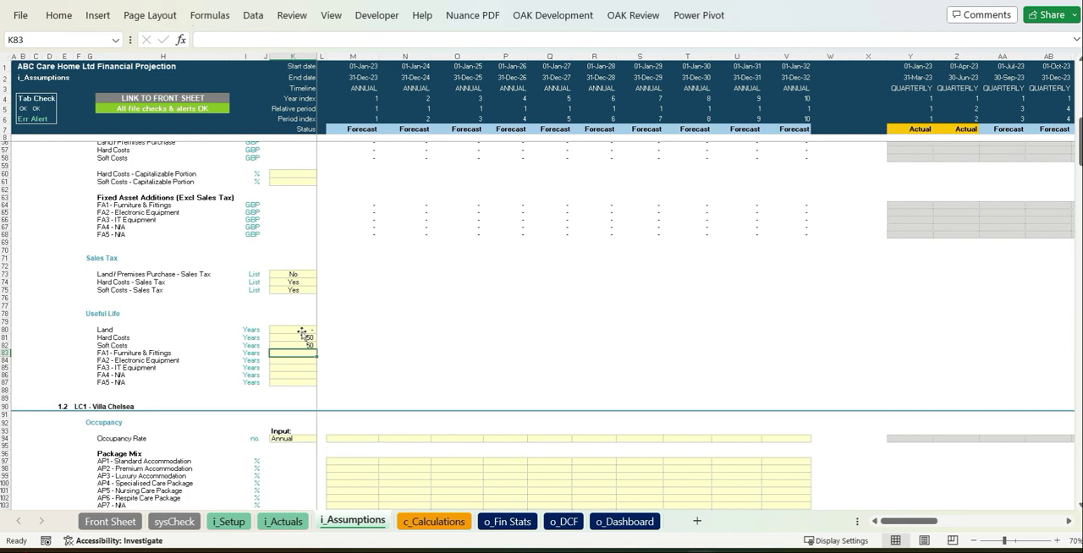
left_click(639, 315)
Step: Paste Villa Chelsea's annual occupancy rates rising from 70% to 85% and its package mix of 50, 20, 5, 10, 10 and 5%
scroll(505, 398, "down", 3)
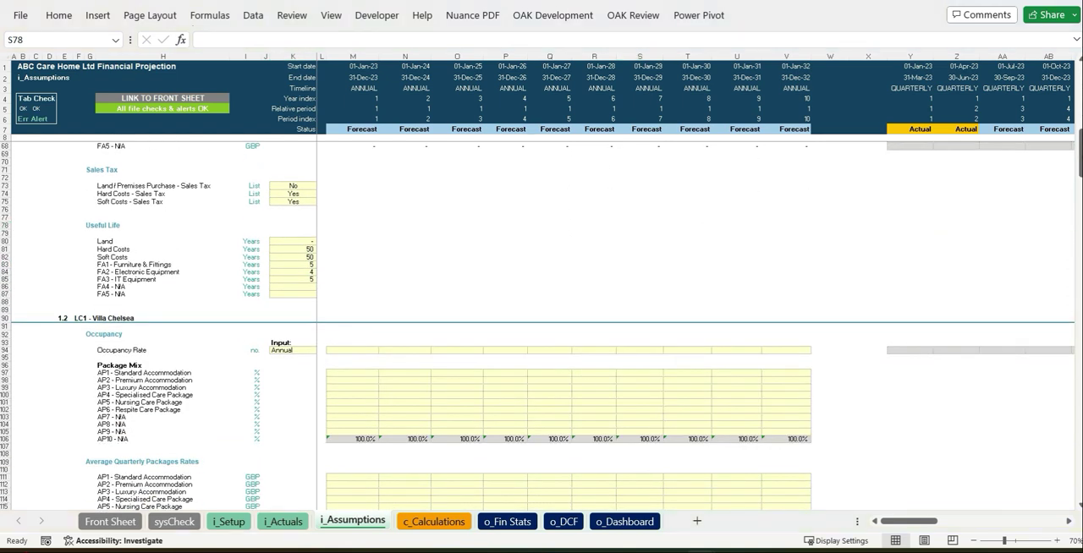
left_click(365, 352)
key("ctrl+v")
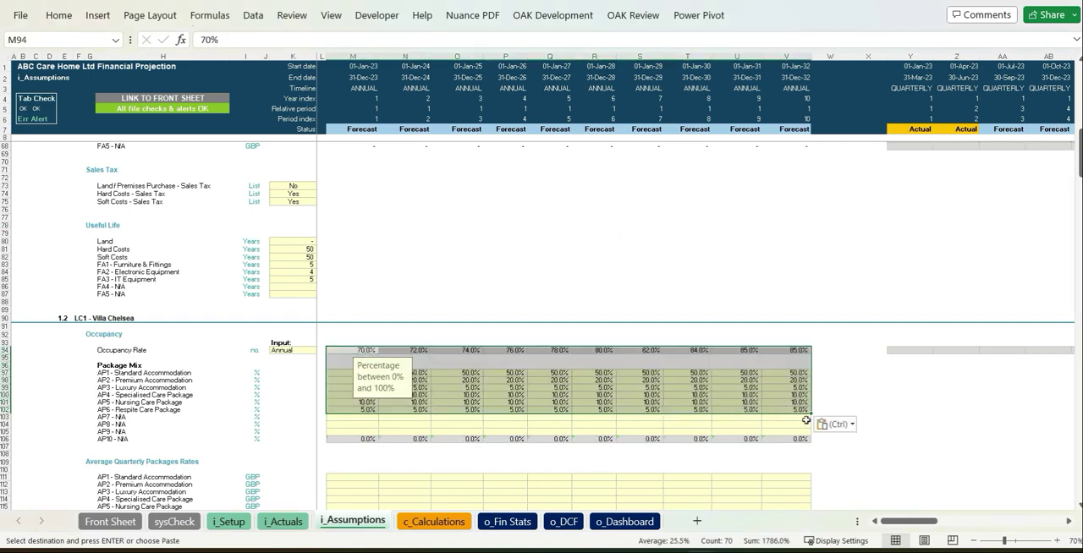
left_click(836, 425)
left_click(830, 364)
key("Escape")
left_click(874, 453)
Step: Paste Villa Chelsea's average quarterly package rates, starting at 4,550 for standard accommodation, and its direct expenses per quarter for 2023 to 2032
scroll(874, 452, "down", 1)
scroll(873, 453, "down", 9)
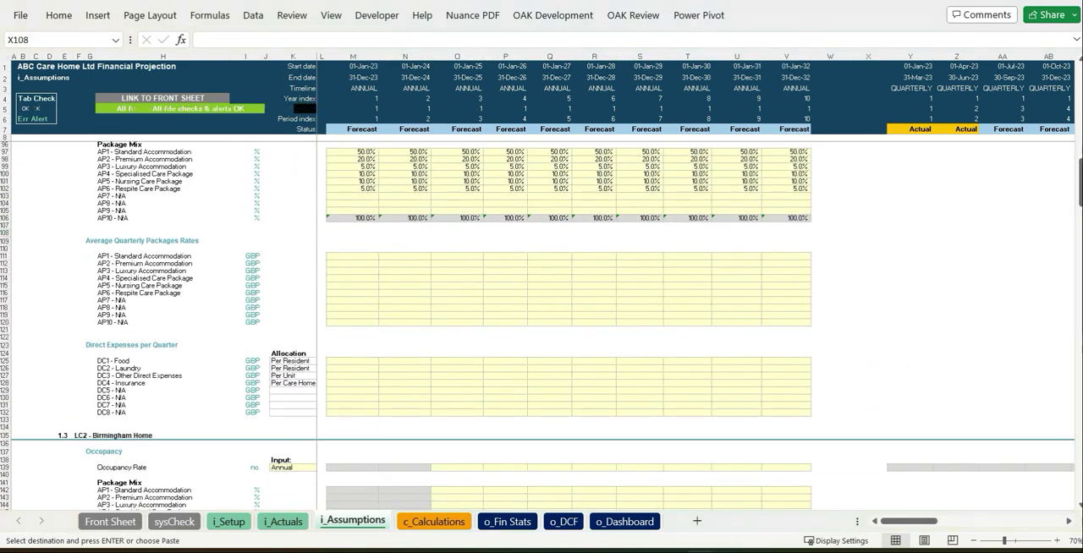
left_click(346, 255)
key("ctrl+v")
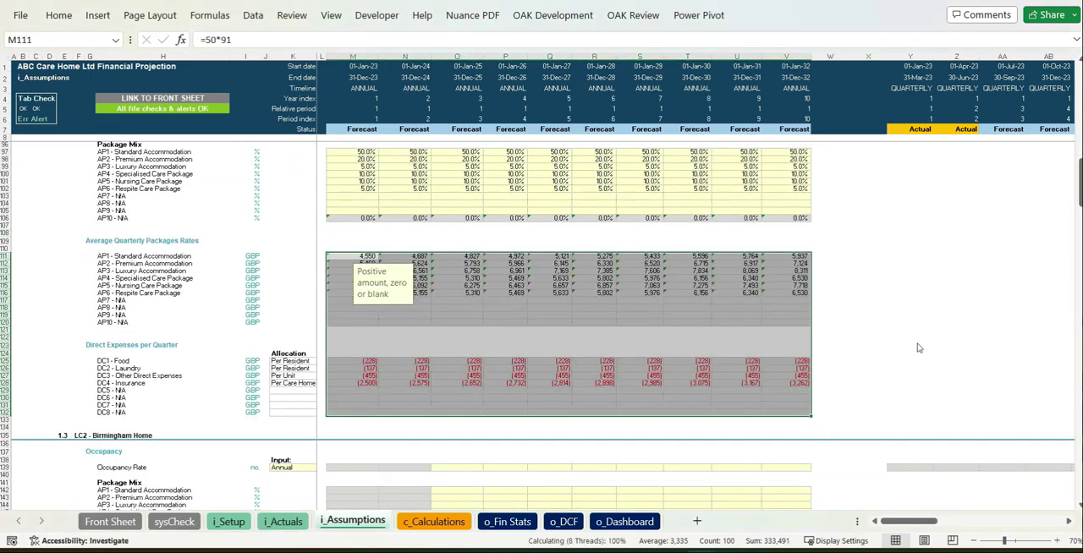
left_click(916, 346)
Step: Paste Birmingham Home's occupancy rates from 74% in 2025 to 85% in 2032, together with its package mix
scroll(916, 346, "down", 10)
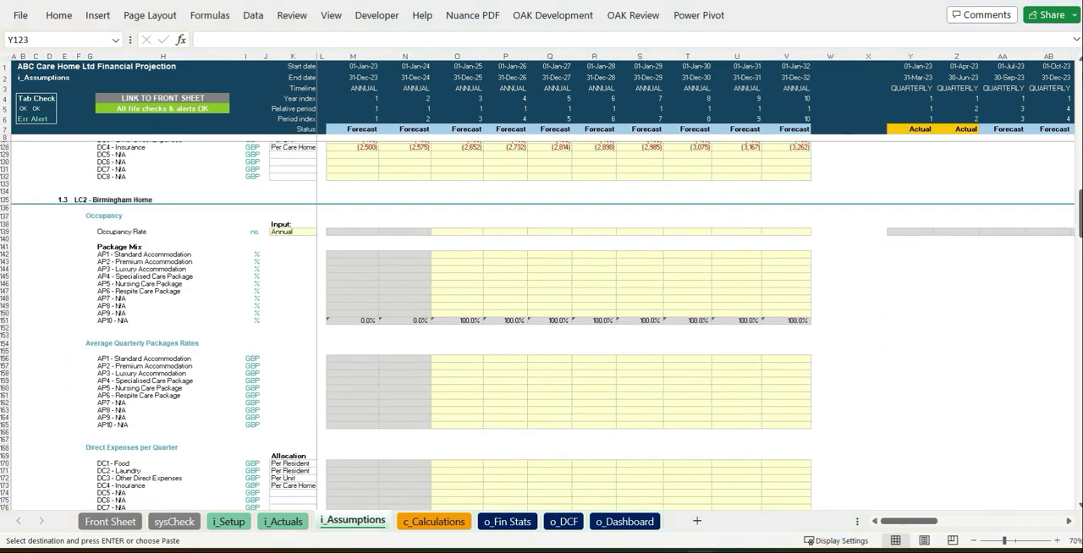
left_click(457, 231)
key("ctrl+v")
left_click(817, 311)
key("Escape")
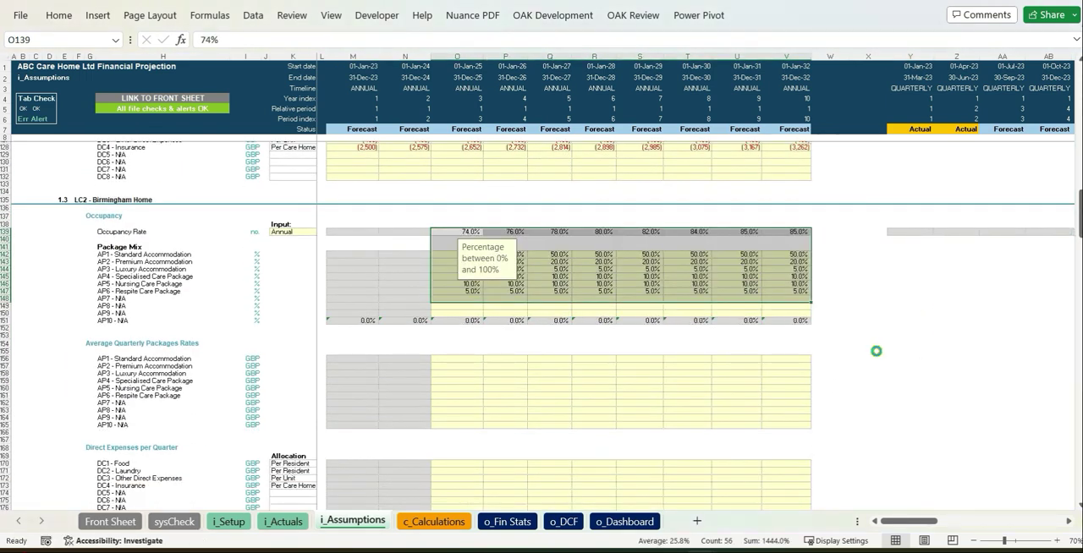
left_click(867, 344)
Step: Paste Birmingham Home's average quarterly package rates, starting at 4,827 for standard accommodation in 2025, and its direct expenses per quarter
scroll(868, 343, "down", 4)
left_click(457, 256)
key("ctrl+v")
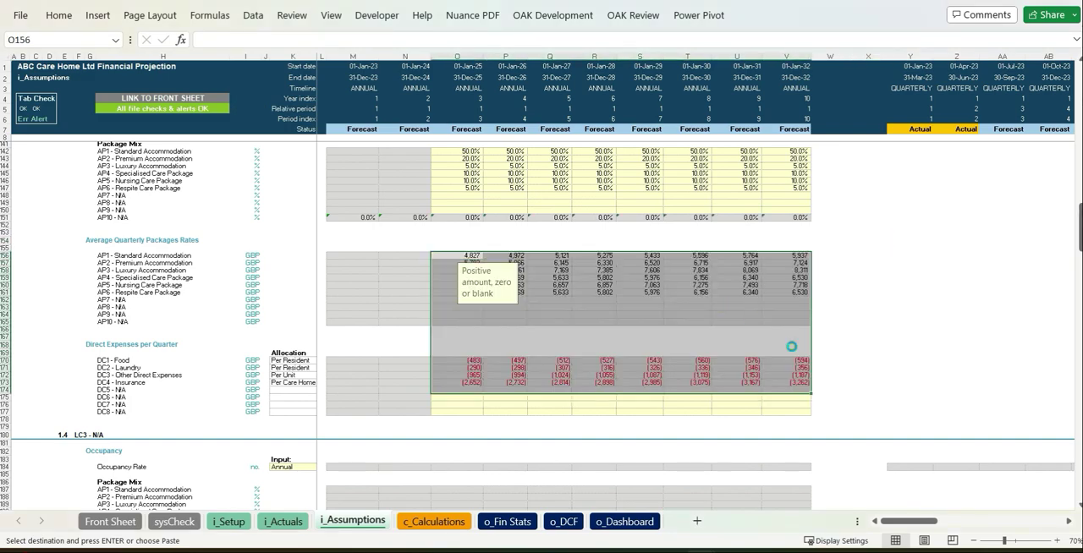
left_click(836, 405)
key("Escape")
left_click(921, 344)
Step: Paste the direct staff members per resident for the six accommodation and care packages across staff types DS1 to DS6
scroll(921, 344, "down", 1)
scroll(921, 344, "down", 20)
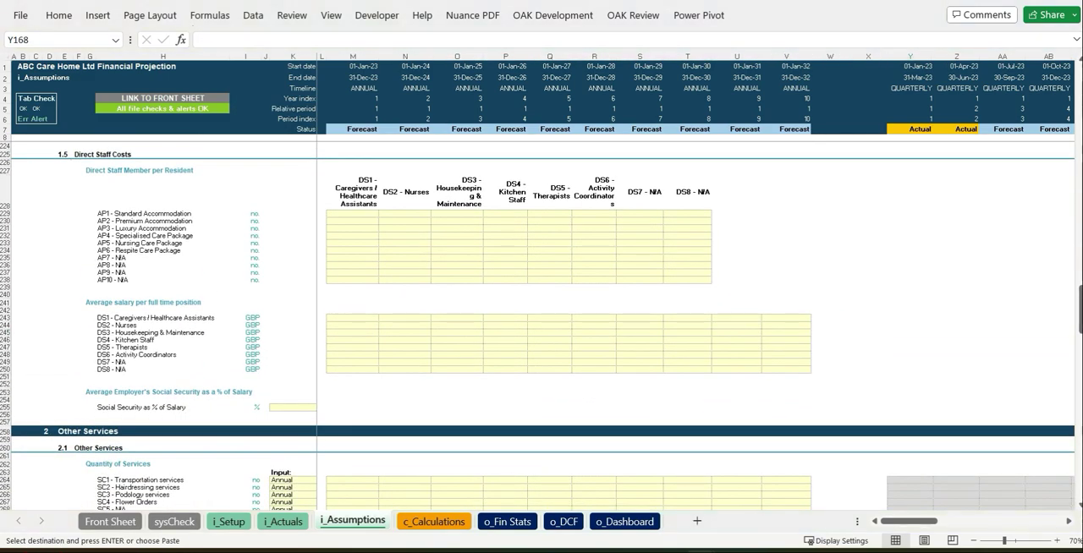
left_click(363, 216)
key("ctrl+v")
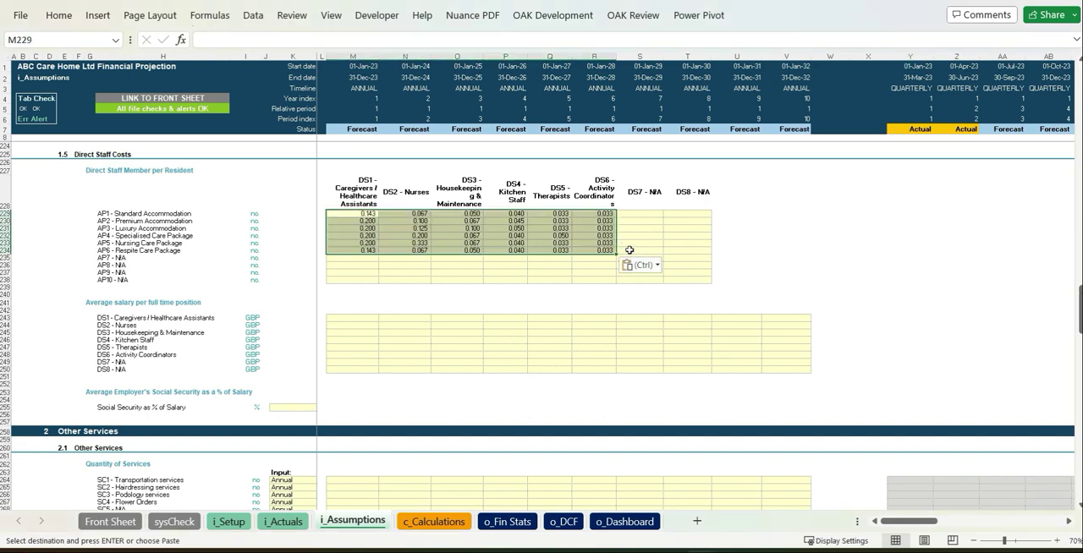
left_click(508, 339)
Step: Paste the direct staff's average salaries for 2023 to 2032 as negative amounts, starting at 18,000 for caregivers and 20,000 for nurses
left_click(358, 315)
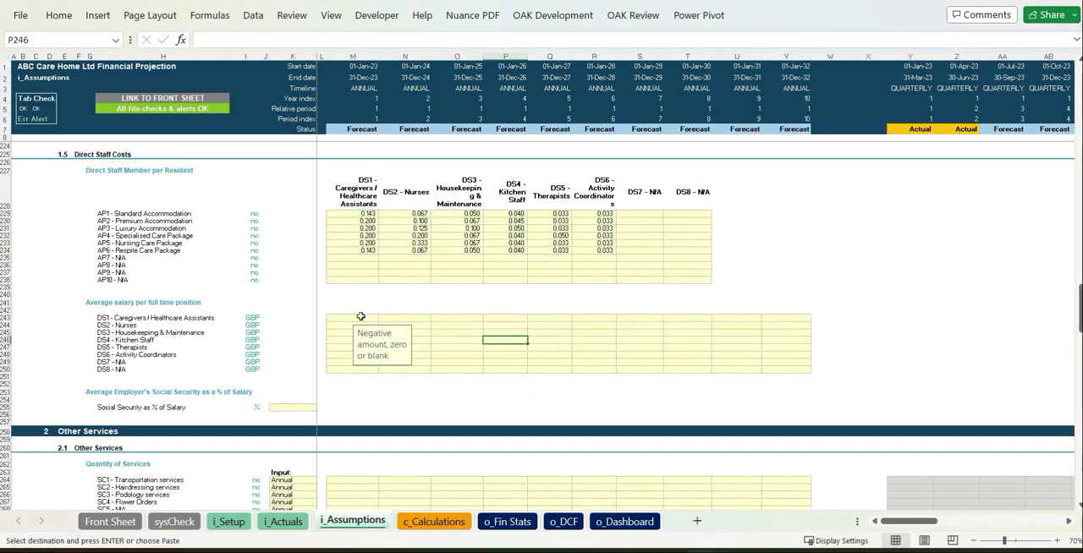
key("ctrl+v")
left_click(828, 366)
left_click(911, 355)
Step: Set the employer's social security for direct staff to 5% of salary
scroll(857, 356, "down", 2)
left_click(303, 349)
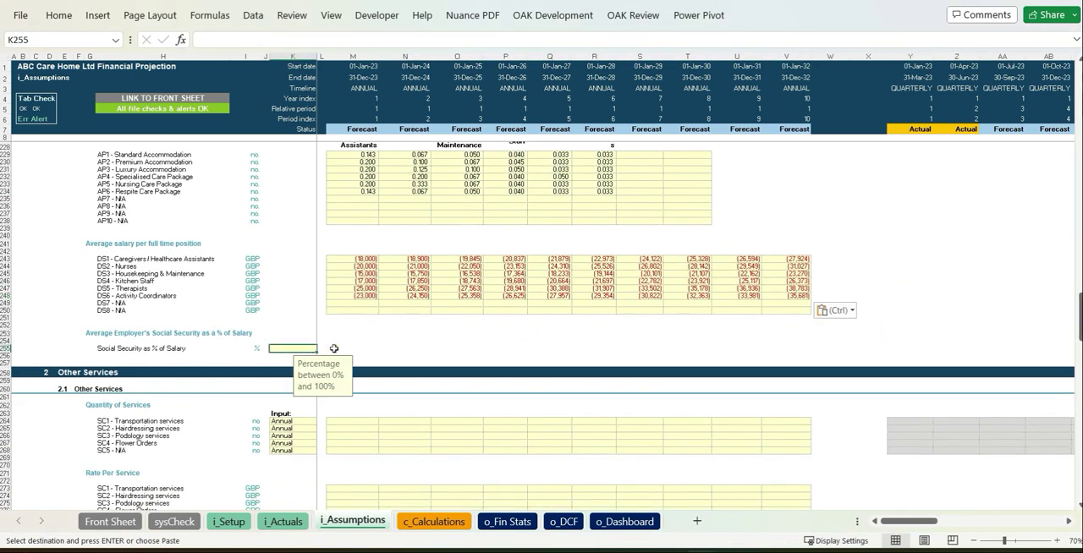
type("5")
left_click(457, 358)
Step: Paste the annual quantities and rates for transportation, hairdressing, podology and flower services, with 2023 rates of 20, 100, 40 and 50
scroll(486, 367, "down", 6)
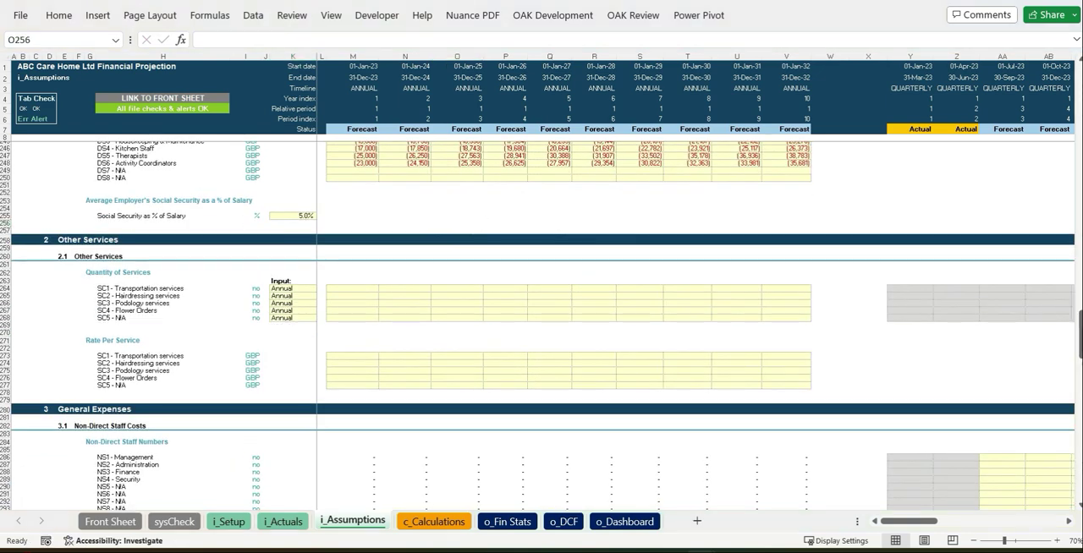
left_click(353, 289)
key("ctrl+v")
left_click(825, 392)
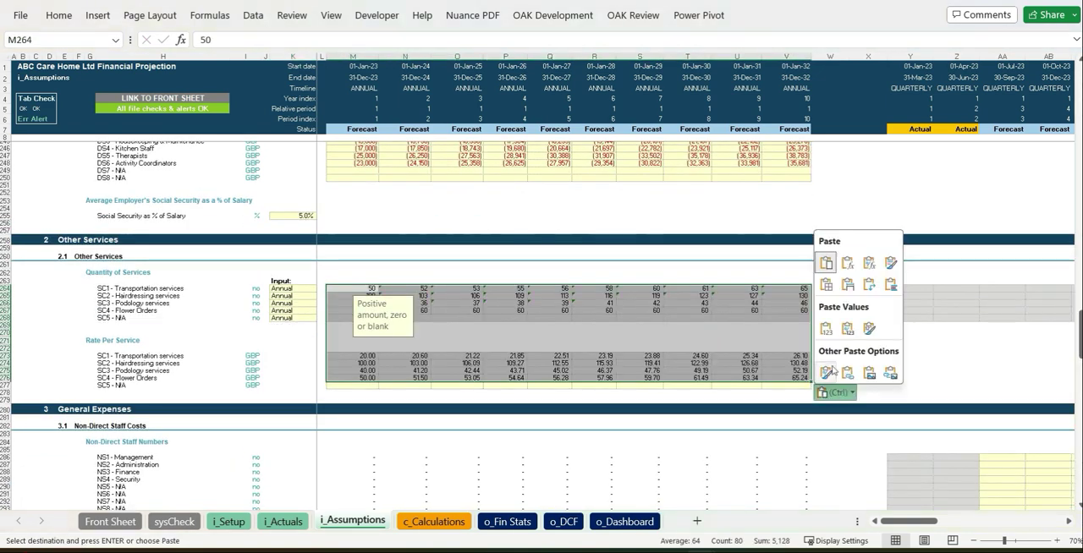
left_click(935, 362)
Step: Enter non-direct staff numbers for the quarter starting 01-Jul-23: 1 in management, 2 in administration and 1 in finance
scroll(935, 362, "down", 7)
left_click_drag(900, 415, 858, 452)
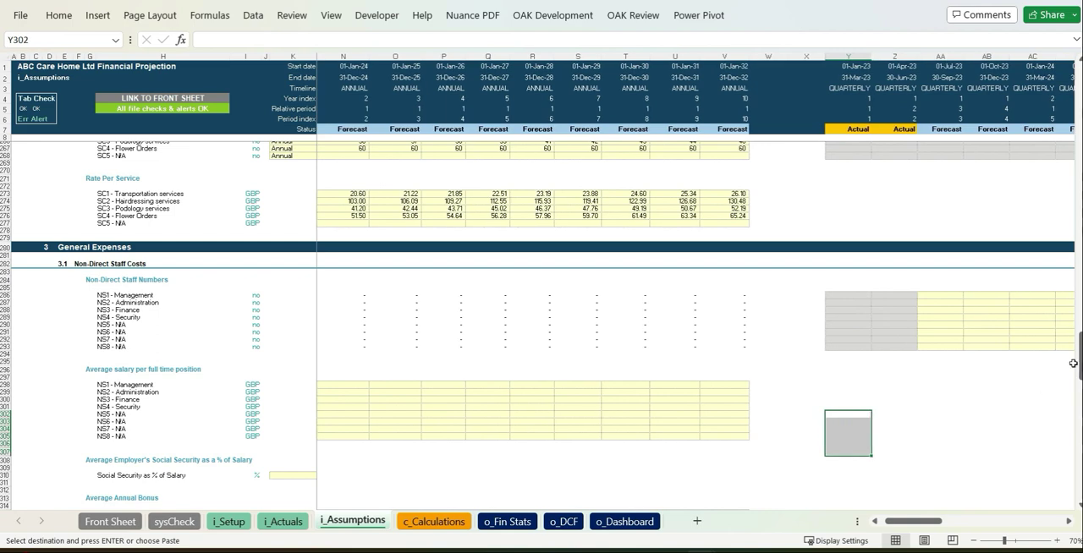
left_click(988, 303)
left_click(941, 296)
type("1")
key("Down")
type("2")
key("Down")
type("1")
Step: Copy the management, administration and finance staff numbers across the remaining forecast quarters
key("Up")
key("Up")
key("shift+Down")
key("shift+Down")
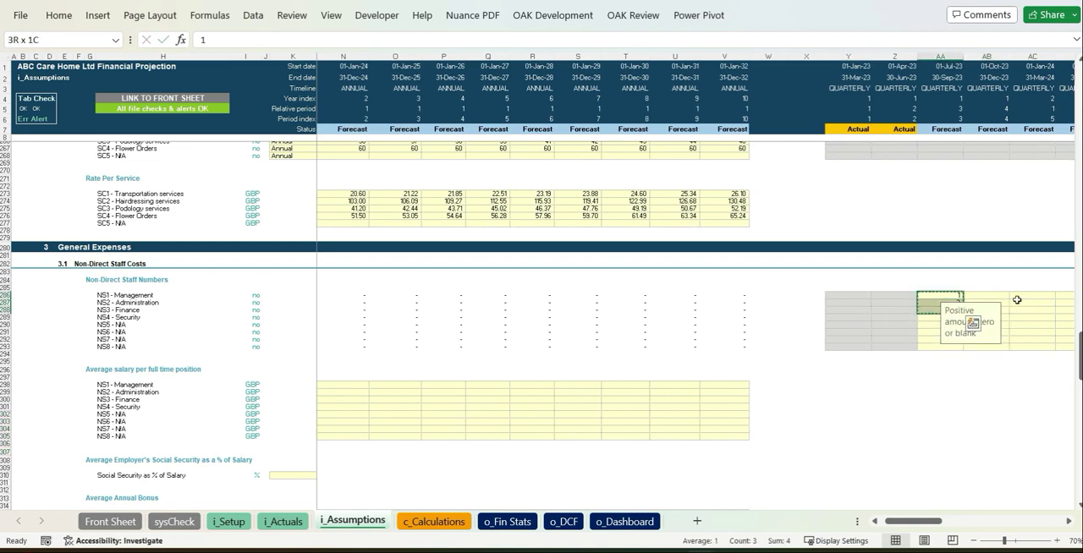
key("ctrl+c")
key("ctrl+shift+Right")
key("shift+Left")
key("ctrl+v")
key("Left")
key("Left")
key("Left")
key("Left")
key("Left")
key("Left")
key("Left")
key("Left")
key("Left")
key("Left")
key("Left")
key("Left")
Step: Paste the non-direct staff's average annual salaries as negatives, starting at 50,000 for management, 25,000 for administration and 30,000 for finance
scroll(438, 370, "down", 5)
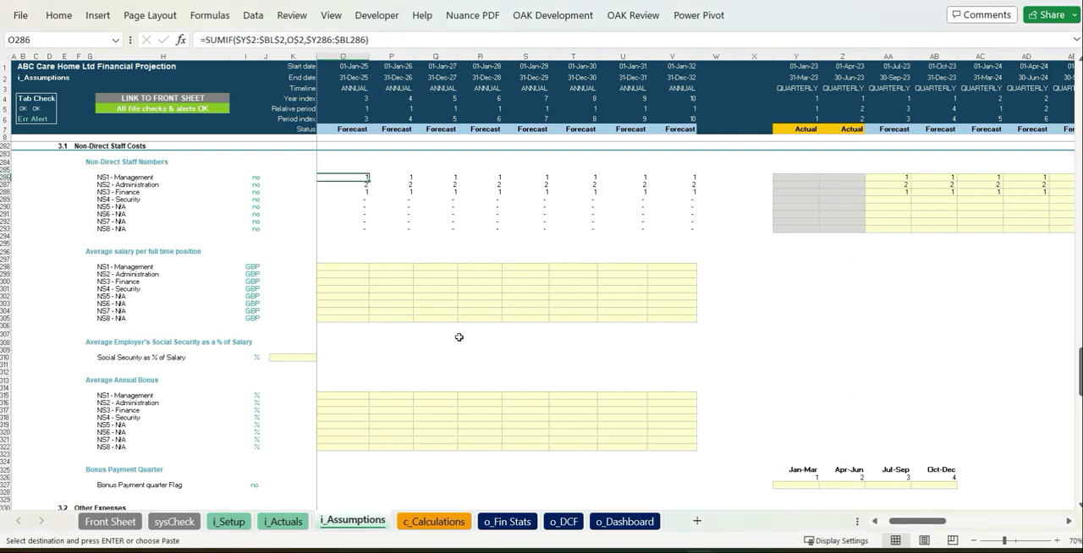
left_click_drag(391, 358, 61, 371)
left_click(350, 268)
key("ctrl+v")
left_click(836, 296)
left_click(826, 407)
left_click(505, 388)
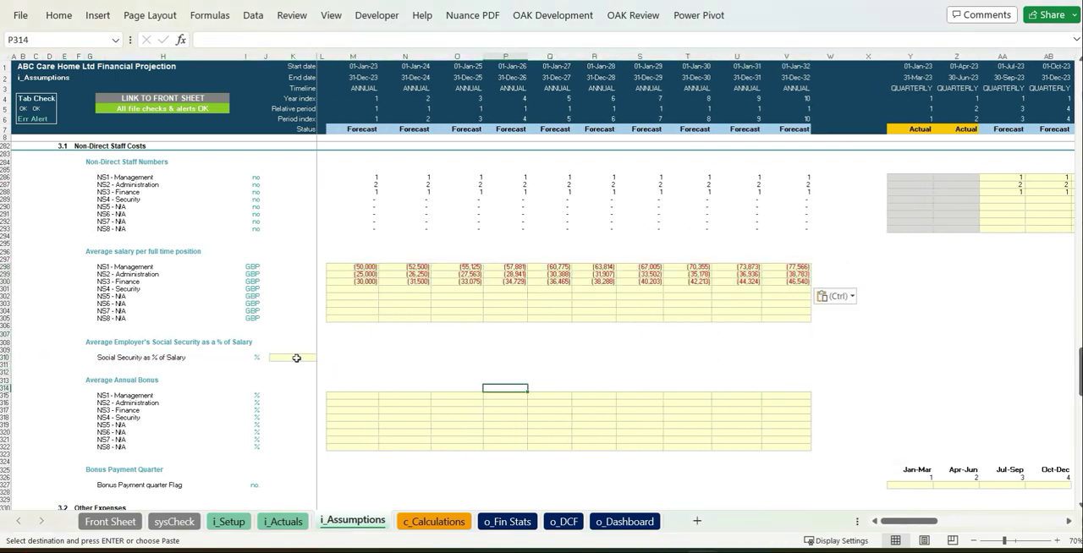
Step: Set the employer's social security for non-direct staff to 5% of salary
left_click(296, 358)
type("5")
left_click(711, 312)
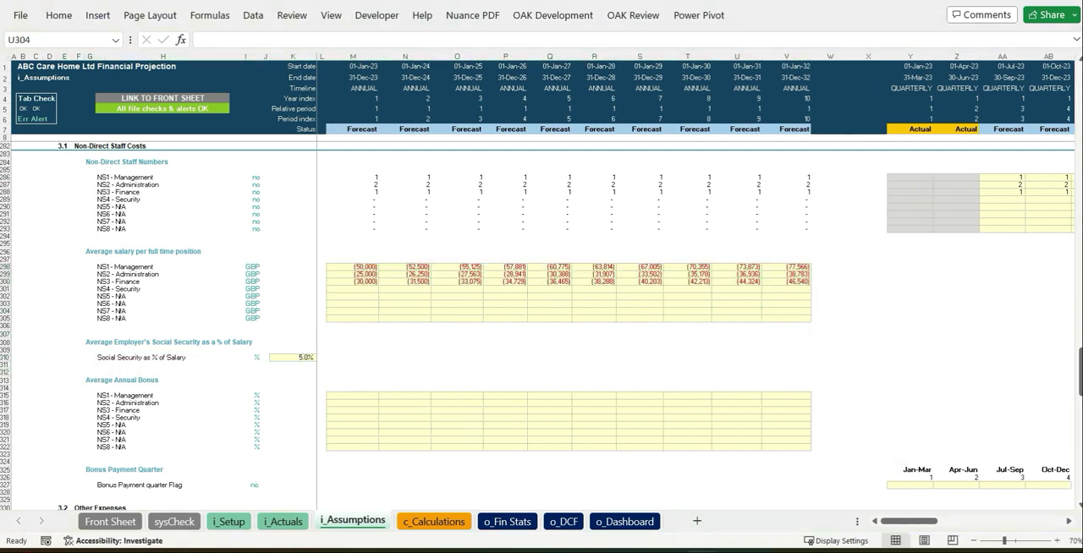
Step: Paste annual bonuses of 10% for management and 5% for administration, and flag Apr-Jun with 1 as the bonus payment quarter
left_click(359, 396)
key("ctrl+v")
left_click(836, 425)
left_click(827, 363)
left_click(961, 425)
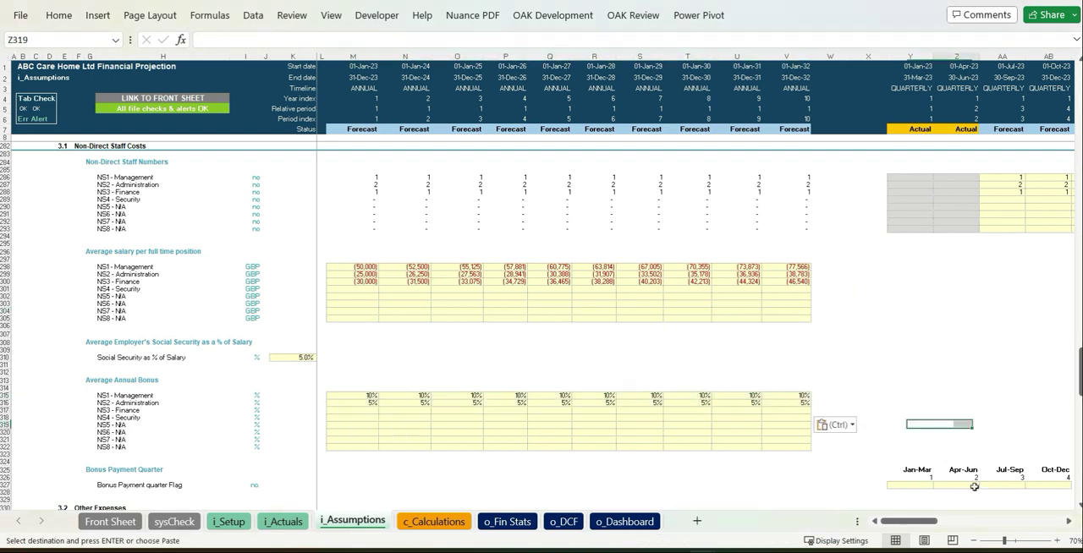
left_click(953, 396)
Step: Switch the website marketing cost input to Quarterly and back to Annual
scroll(936, 402, "down", 13)
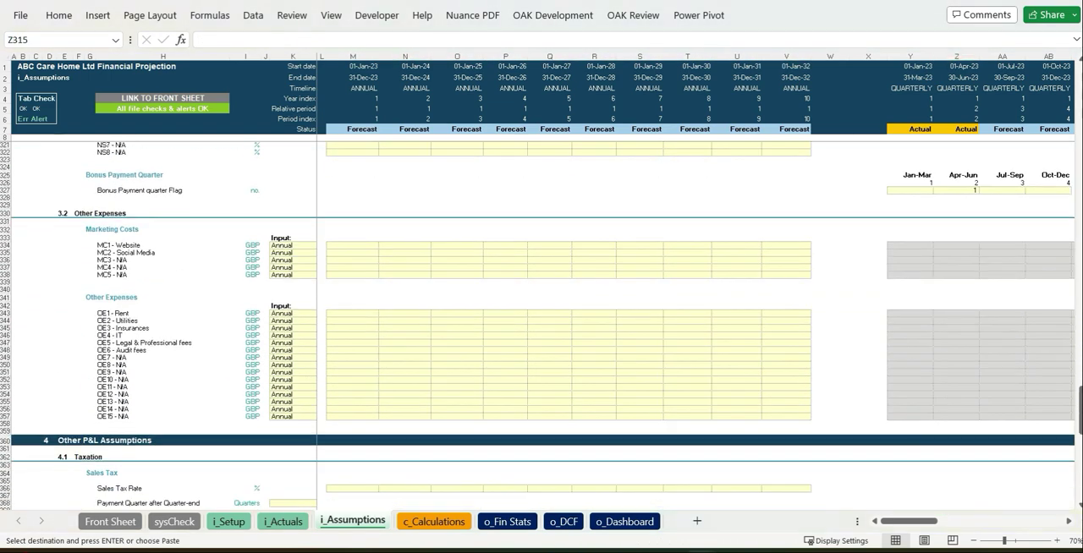
left_click(304, 269)
left_click(321, 246)
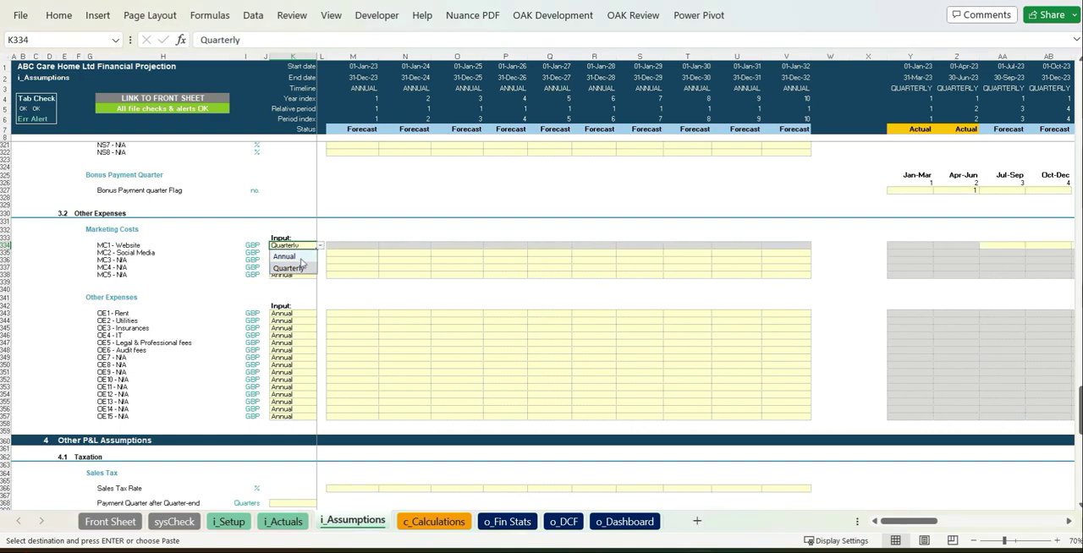
left_click(292, 257)
left_click(594, 290)
Step: Paste the annual website costs starting at 20,000 and the other expenses for rent, utilities, insurances, IT, professional fees and audit fees as negatives
left_click(349, 246)
key("ctrl+v")
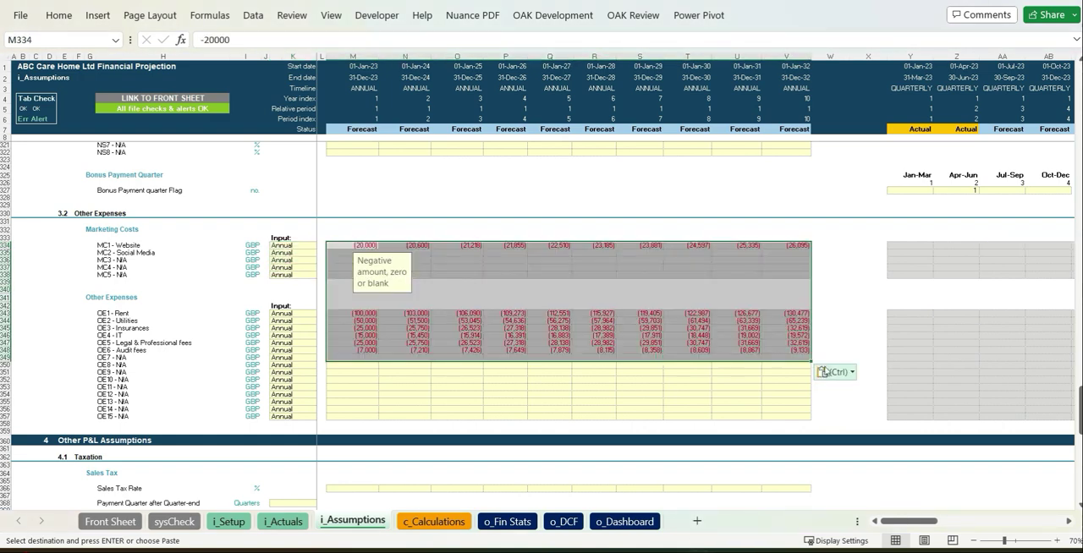
left_click(837, 372)
left_click(827, 488)
left_click(830, 379)
Step: Set the sales tax rate to 15% for every year from 2023 to 2032
scroll(858, 367, "down", 10)
left_click(456, 389)
left_click(360, 254)
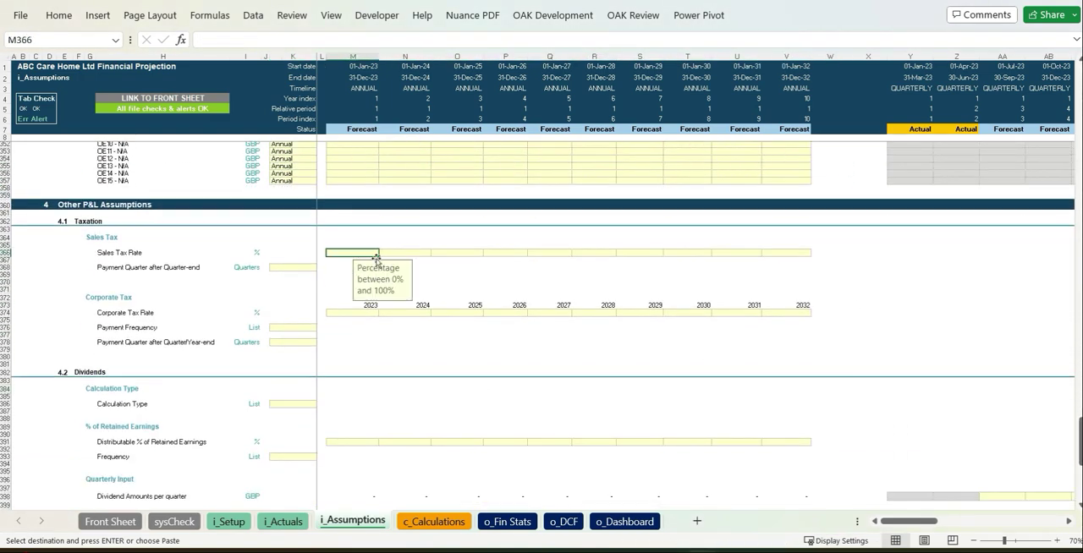
type("15%")
key("Return")
key("Up")
key("ctrl+shift+Right")
key("shift+Left")
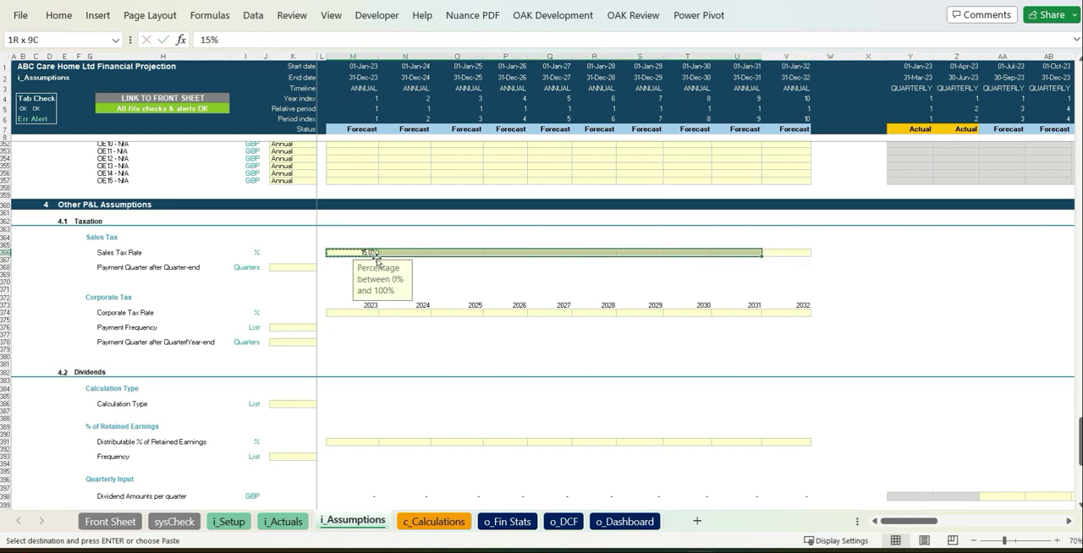
key("ctrl+v")
Step: Set the sales tax payment quarter after quarter-end to 1
left_click(310, 270)
key("alt+Down")
key("Down")
key("Return")
Step: Set the corporate tax rate to 25% for every year from 2023 to 2032
left_click(365, 314)
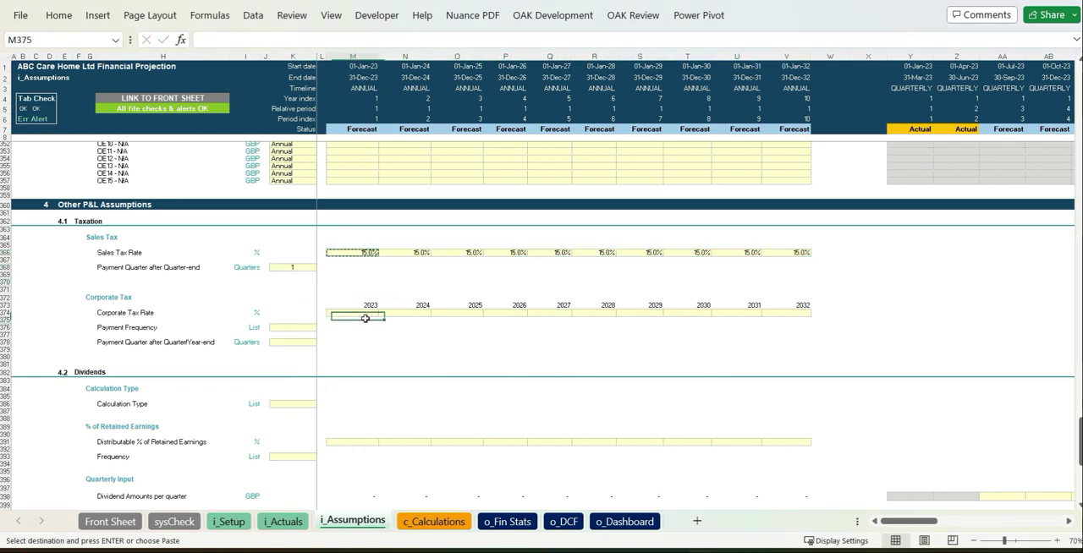
type("25")
key("Return")
key("Up")
key("ctrl+c")
key("shift+Right")
key("shift+Right")
key("shift+Right")
key("shift+Right")
key("shift+Right")
key("shift+Right")
key("shift+Right")
key("shift+Right")
key("shift+Right")
key("ctrl+v")
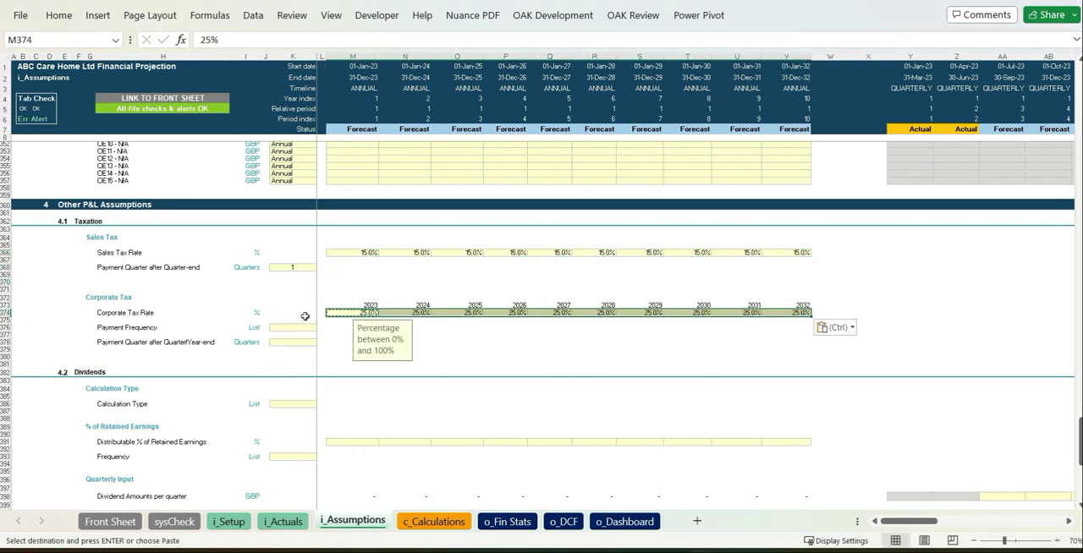
Step: Set the corporate tax payment frequency to Annually and the payment quarter after quarter/year-end to 2
left_click(304, 328)
left_click(322, 330)
left_click(313, 350)
left_click(329, 343)
left_click(313, 343)
left_click(322, 345)
left_click(298, 376)
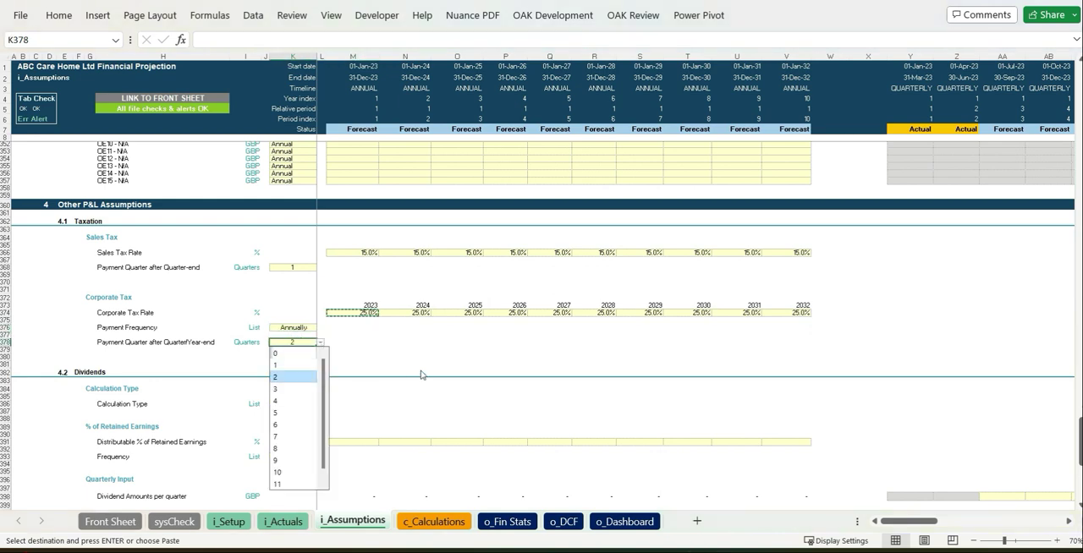
left_click(550, 372)
Step: Set the dividend calculation type to Monthly Input
scroll(474, 351, "down", 4)
left_click(301, 301)
left_click(321, 301)
left_click(338, 324)
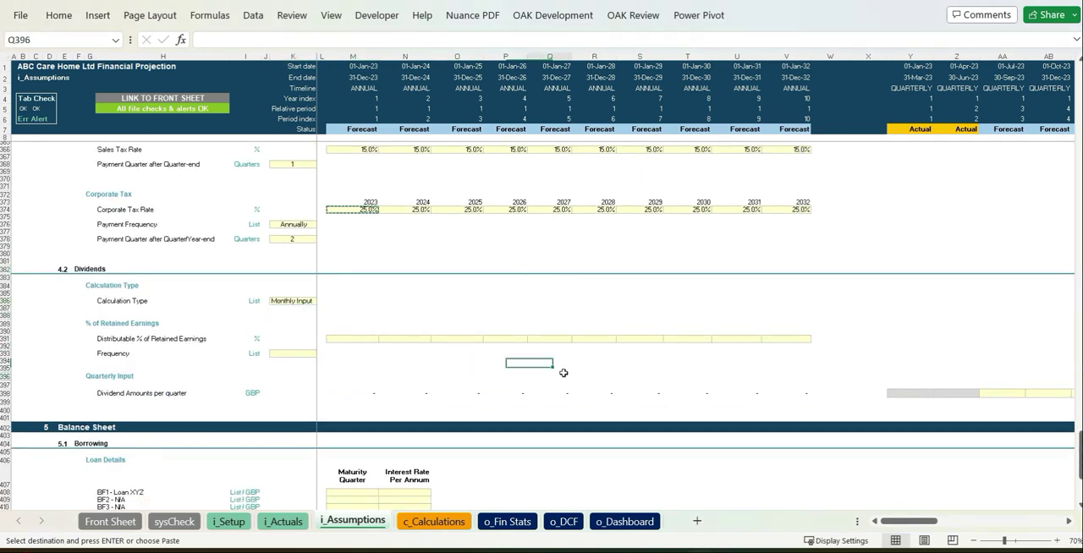
Step: Set the BF1 - Loan XYZ maturity quarter to Mar-32 and its interest rate per annum to 4%
left_click(993, 394)
scroll(993, 398, "down", 7)
left_click(376, 330)
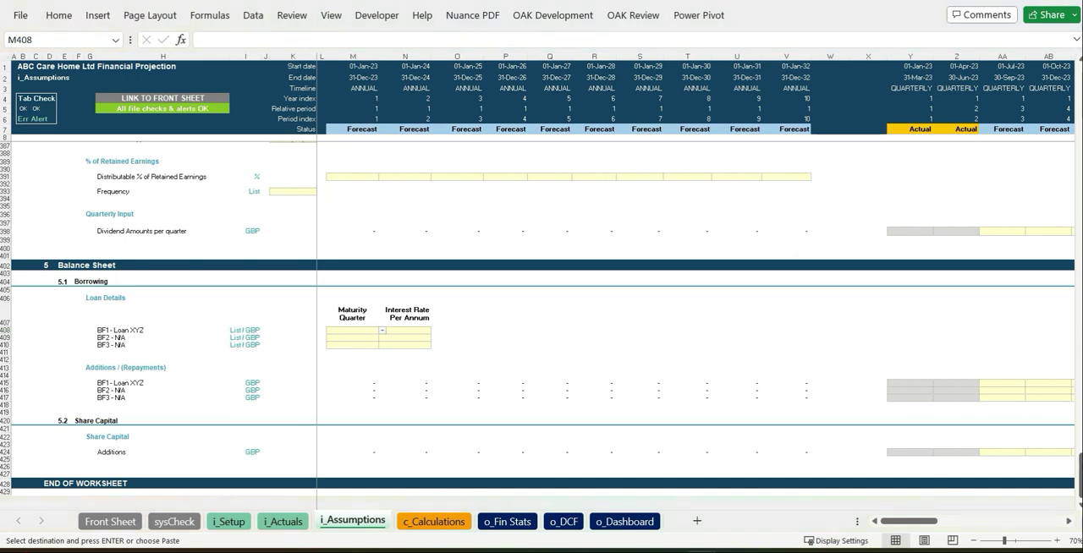
left_click(382, 332)
scroll(381, 410, "down", 2)
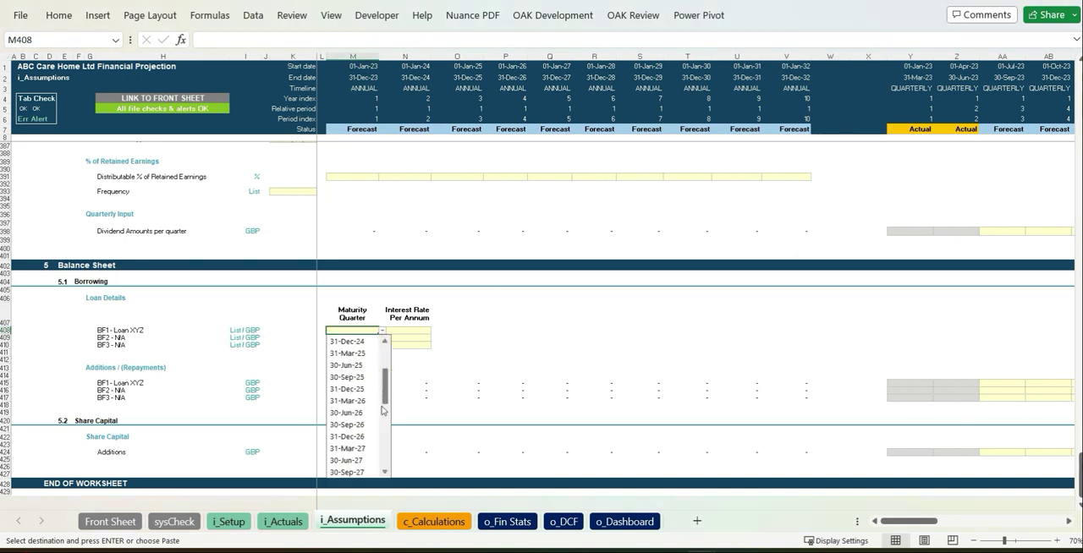
scroll(385, 446, "down", 2)
left_click(351, 461)
left_click(412, 331)
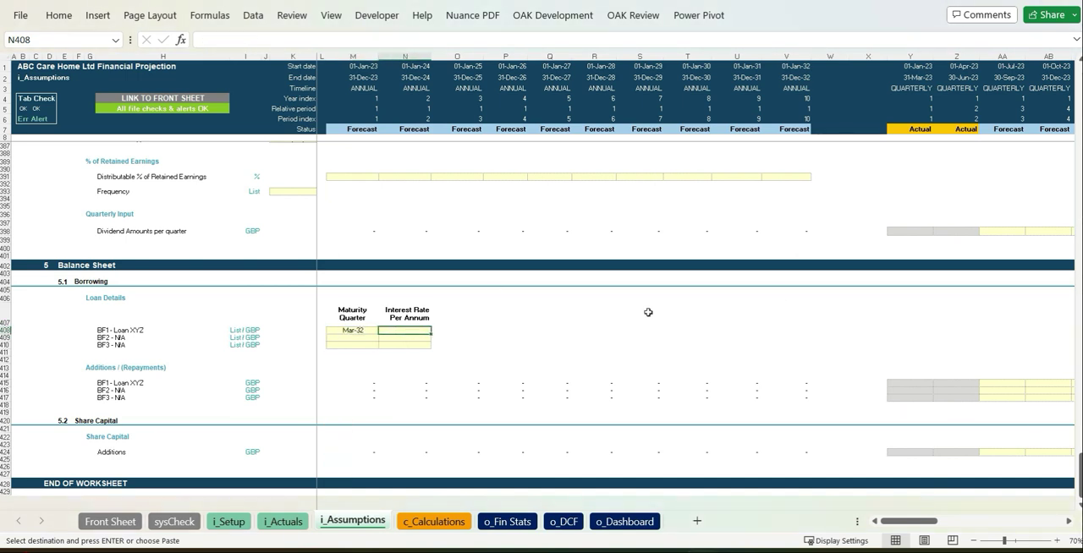
type("4")
Step: Enter BF1 - Loan XYZ additions of 200,000 in the quarters starting 01-Oct-23 and 01-Apr-25
left_click(687, 299)
left_click(830, 345)
left_click(1026, 390)
scroll(452, 372, "down", 4)
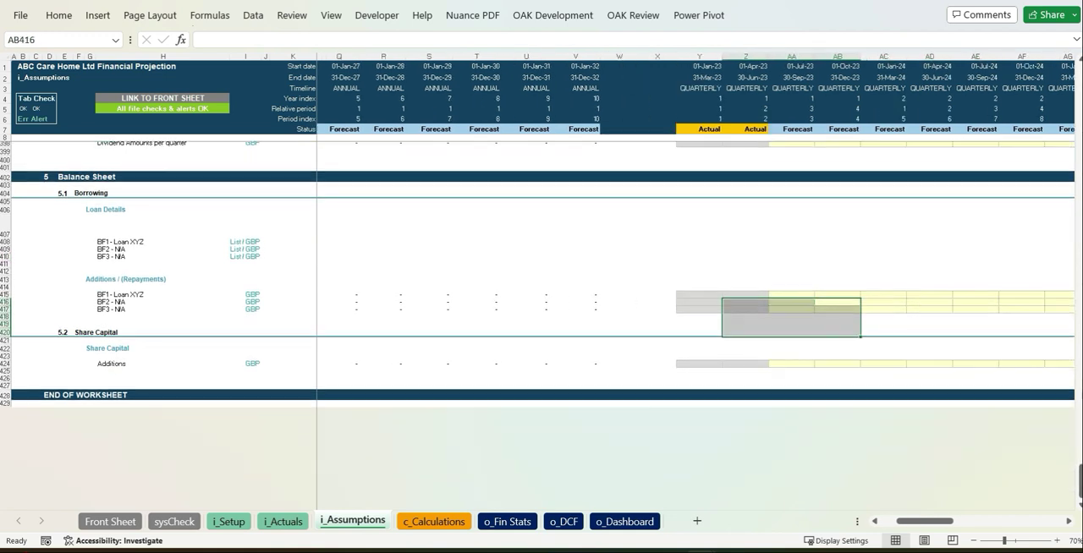
left_click(833, 296)
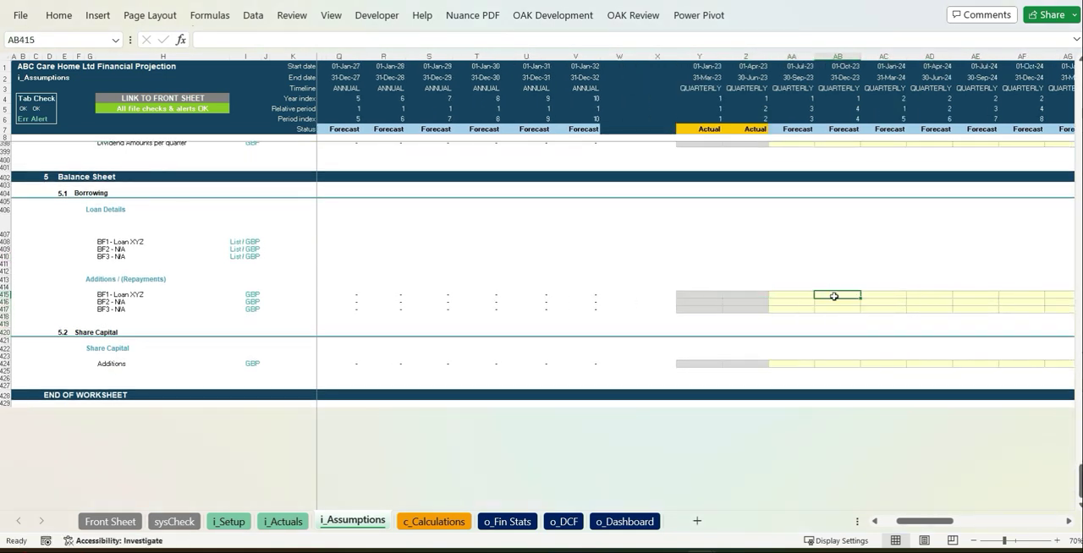
type("200,000")
key("Right")
key("Right")
key("Right")
key("Right")
key("Right")
key("Right")
type("200000")
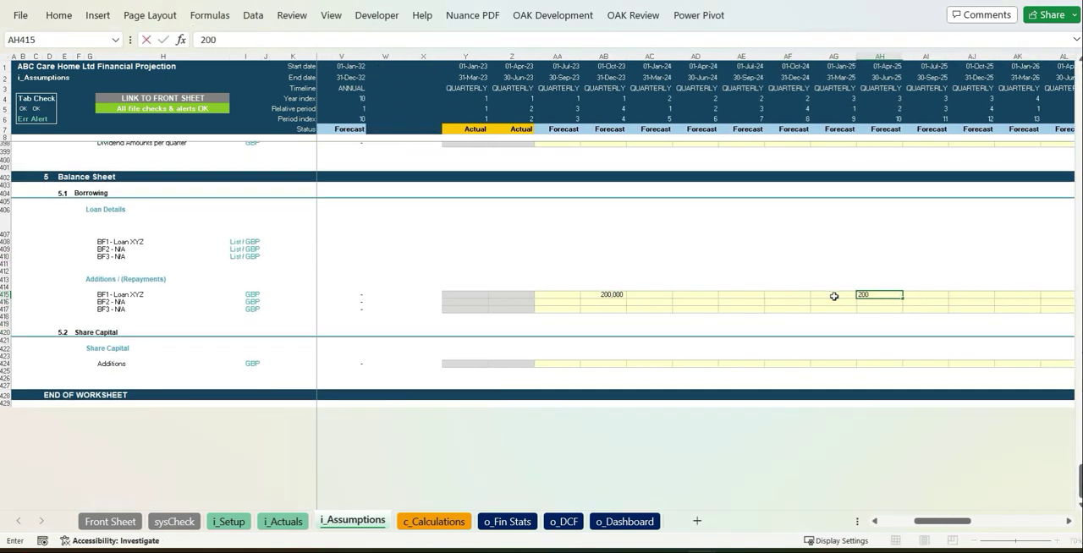
key("Return")
key("Return")
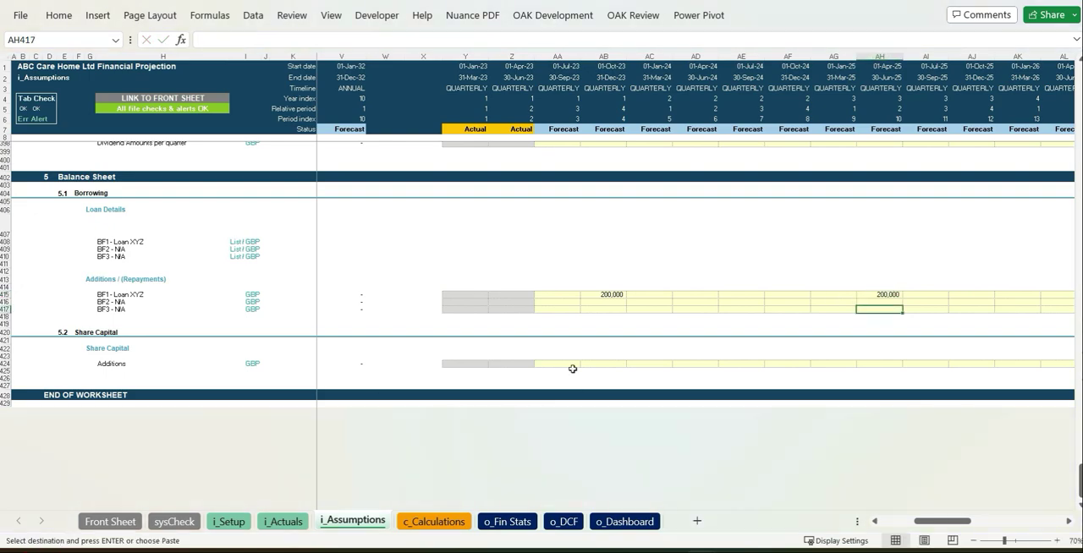
Step: Fill in share capital additions of 200,000 for the quarter starting 01-Jul-23 and 1,000,000 for the quarter starting 01-Apr-25
left_click(573, 366)
key("ctrl+v")
left_click(787, 349)
Step: Review the calculations sheet and the income statement, balance sheet and quarterly cash flow on the o_Fin Stats sheet
left_click(435, 522)
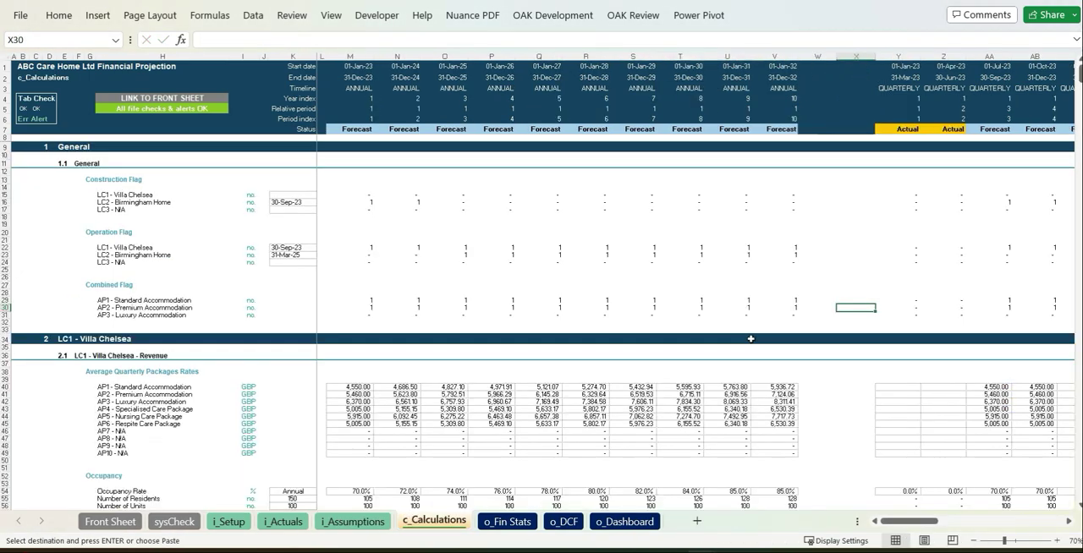
scroll(750, 339, "down", 20)
left_click(508, 522)
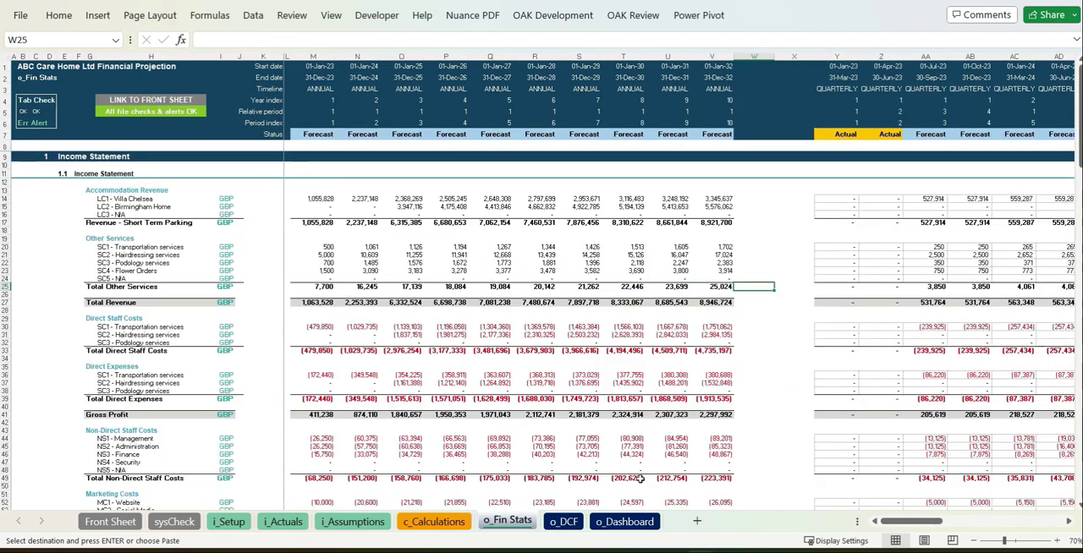
scroll(836, 368, "down", 20)
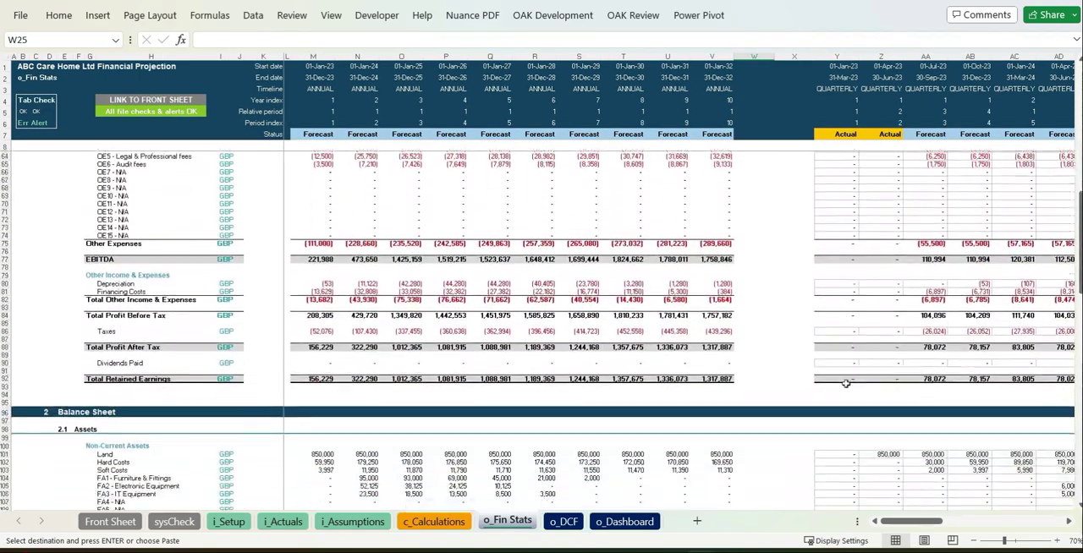
scroll(847, 381, "down", 20)
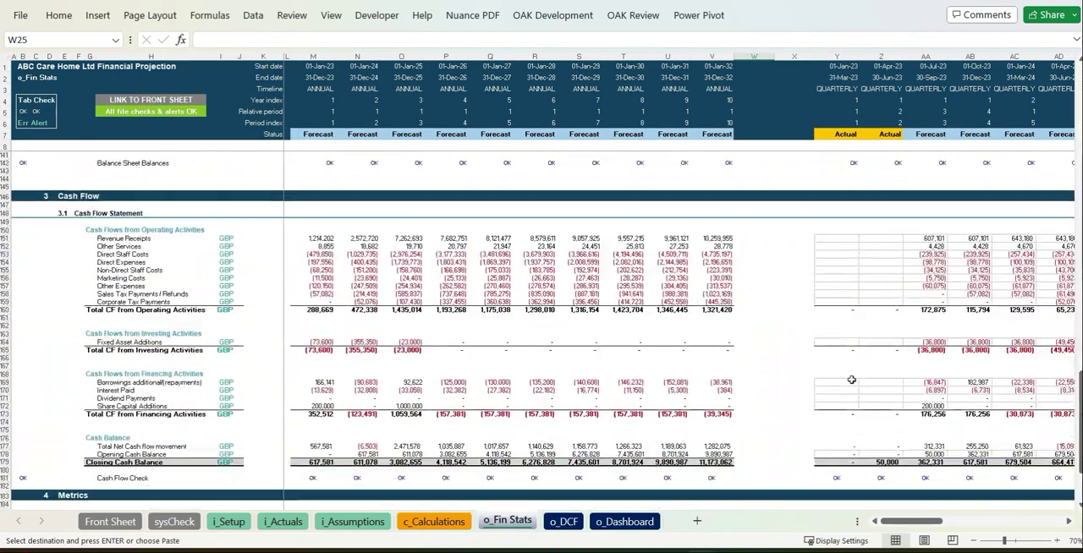
left_click_drag(912, 522, 1024, 522)
left_click(1071, 522)
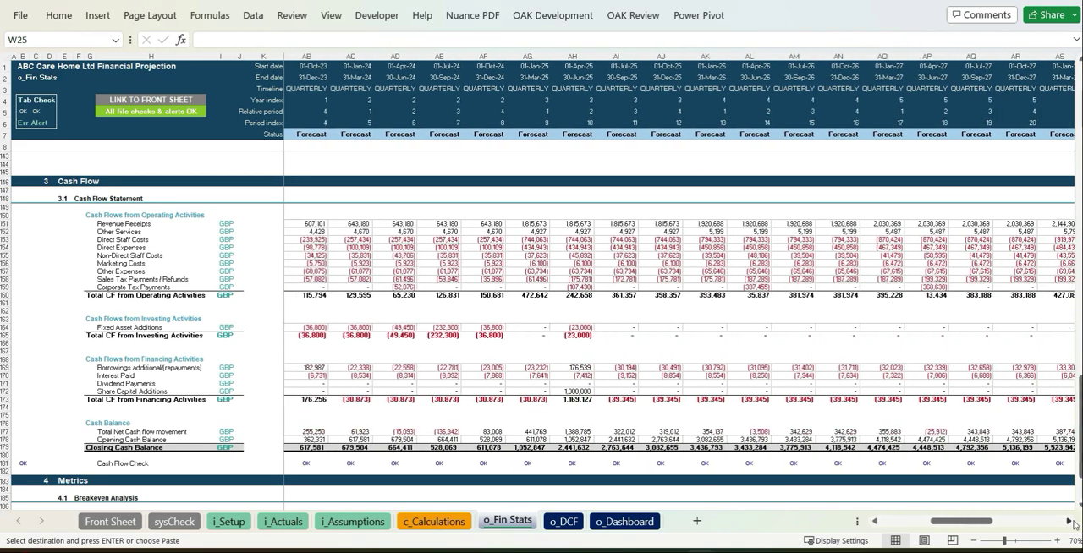
Step: On the o_DCF sheet, fill in the terminal value growth rate and set the discount for lack of marketability to 3%
left_click(577, 523)
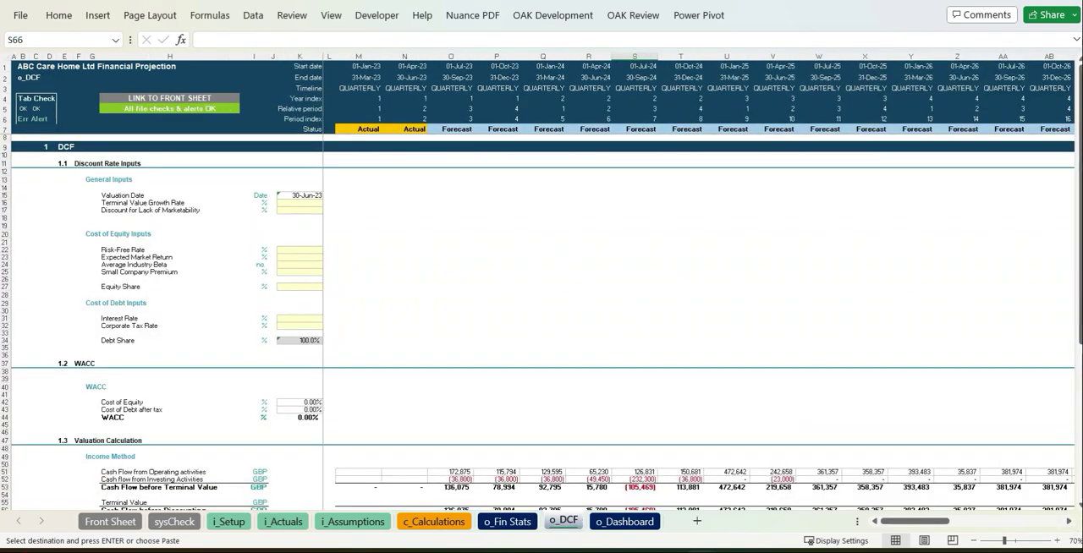
key("Return")
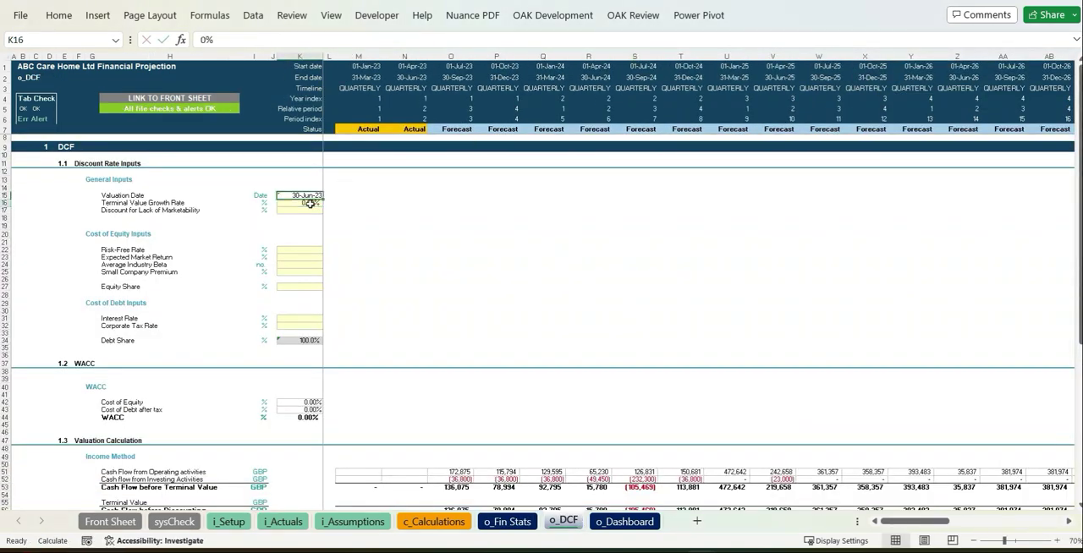
type("3")
key("Return")
Step: Set the cost of equity inputs: risk-free rate 2.5%, expected market return 4%, average industry beta 1.7 and small company premium 2%
key("Down")
key("Down")
type("2.5")
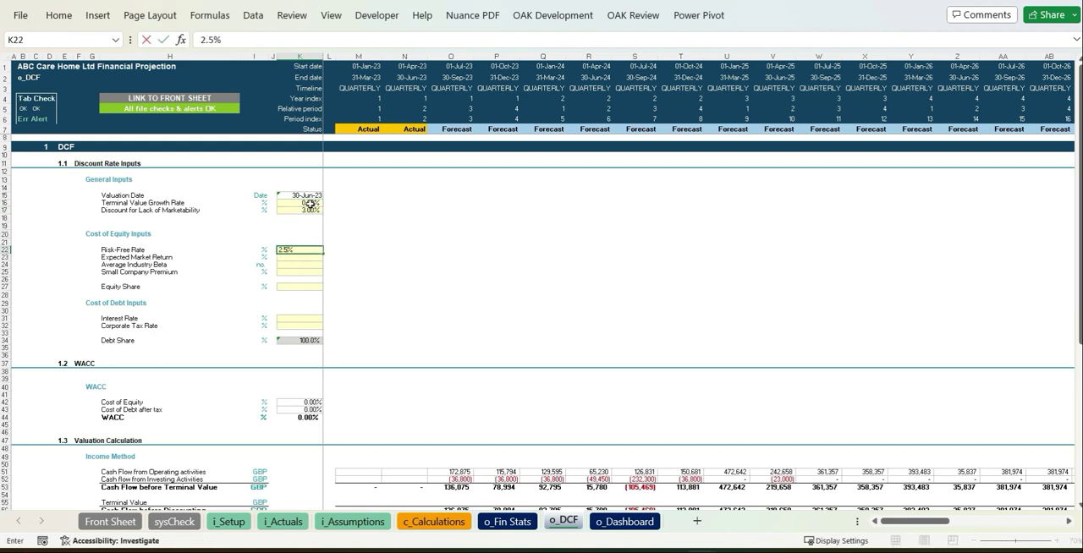
key("Return")
type("4")
key("Return")
type("1.7")
key("Return")
type("2")
key("Return")
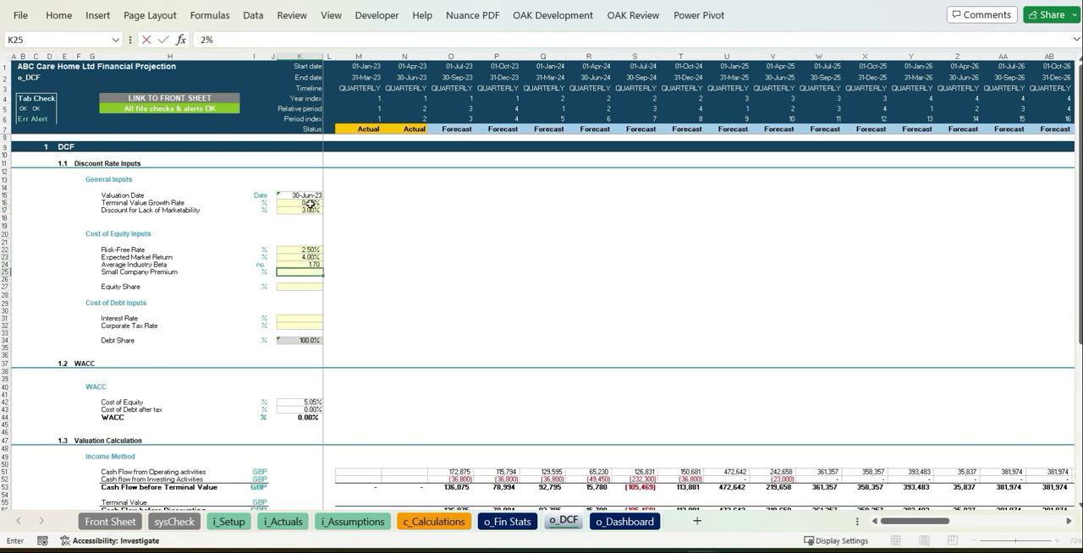
Step: Set the equity share to 80%, and the cost of debt inputs to a 5% interest rate and 20% corporate tax rate
key("Down")
type("80")
key("Return")
key("Down")
key("Down")
key("Down")
type("5")
key("Return")
type("20")
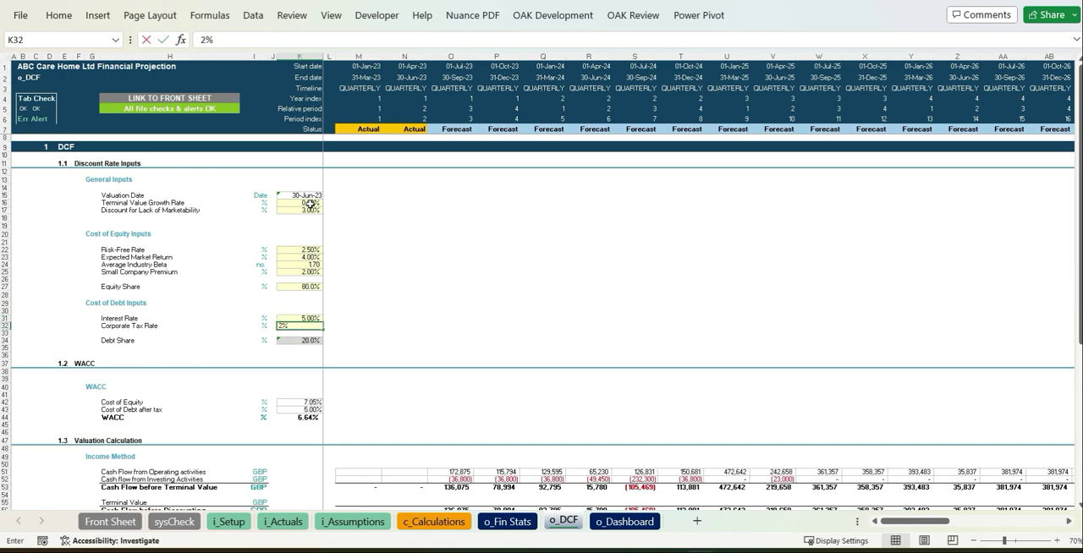
key("Return")
key("Down")
key("Down")
Step: Link the Less Market Value of Debt input in the valuation calculation to the 30-Jun-23 debt balance on o_Fin Stats
left_click(601, 348)
scroll(601, 349, "down", 9)
left_click_drag(631, 396, 1011, 395)
type("=")
left_click(508, 521)
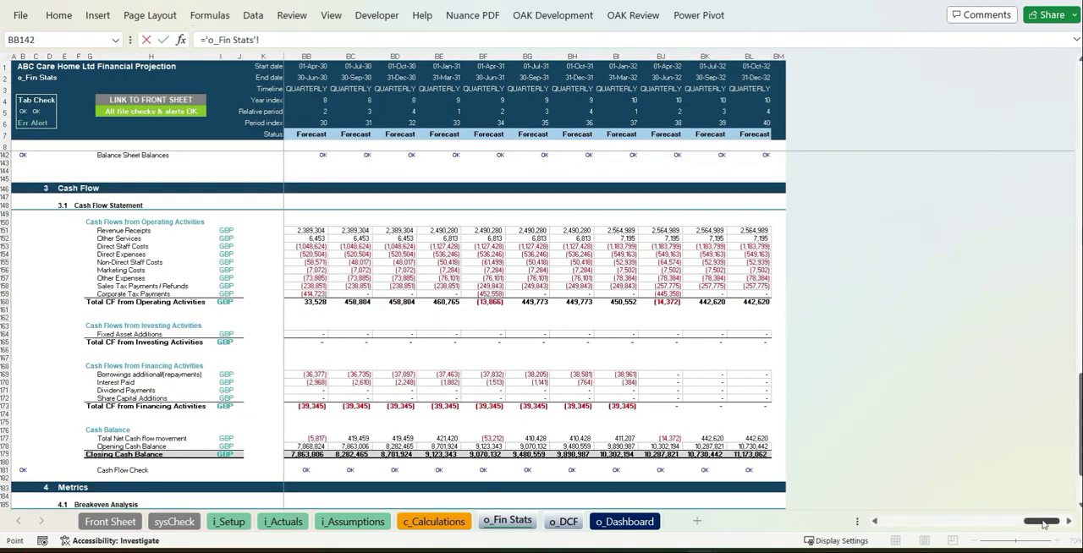
scroll(925, 323, "up", 15)
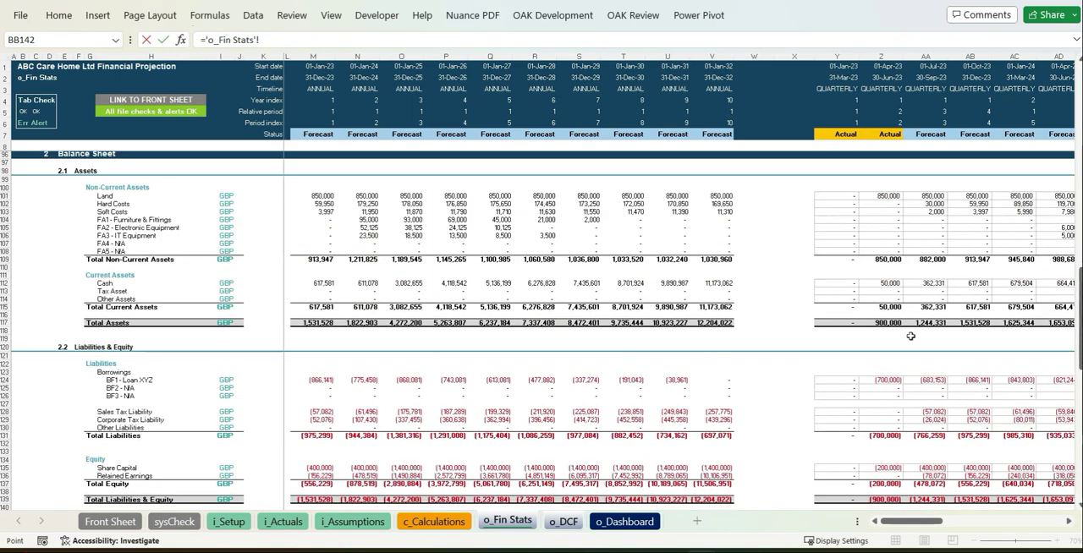
key("Return")
Step: Link the Add Cash input in the valuation calculation to the 30-Jun-23 cash balance on o_Fin Stats
type("=")
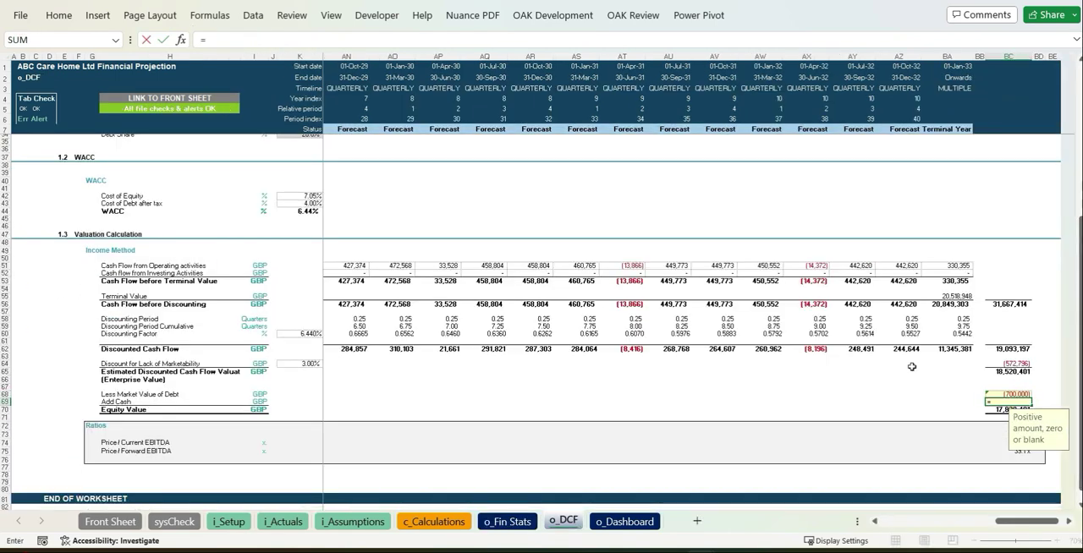
key("ctrl+Page_Up")
key("Return")
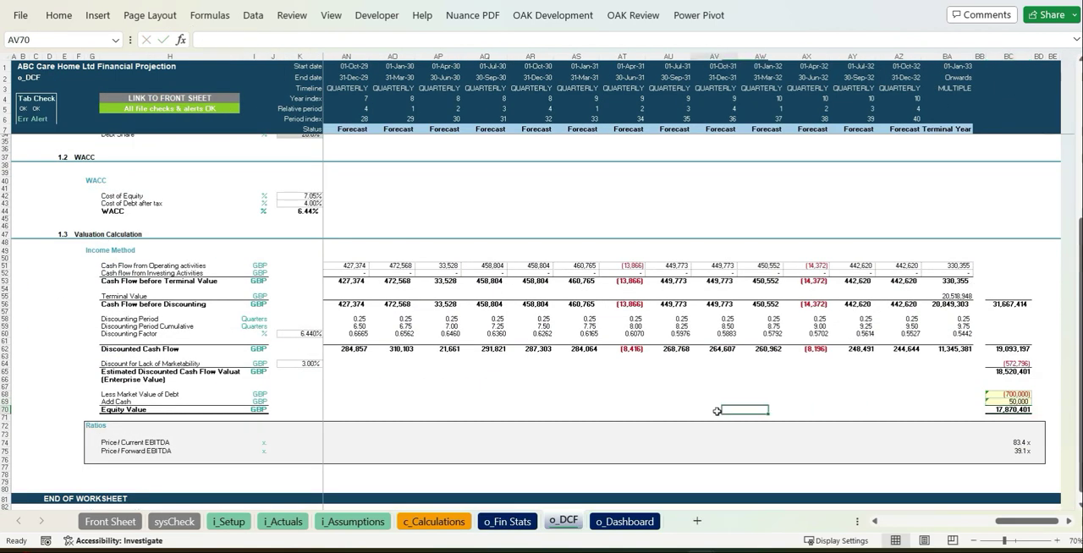
Step: Open the o_Dashboard sheet and set its zoom magnification to 55%
key("ctrl+Page_Down")
left_click(974, 541)
left_click(974, 542)
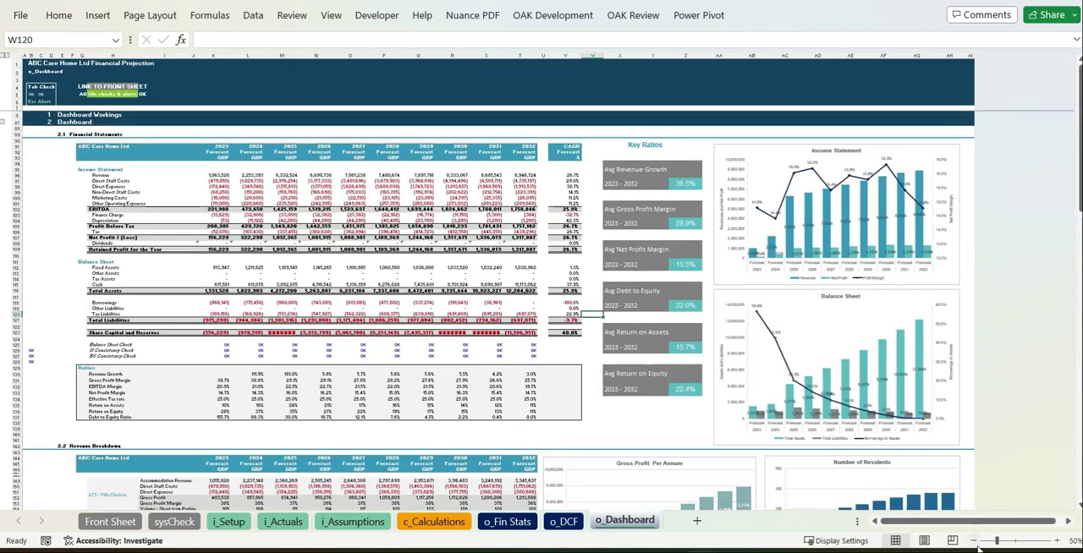
left_click(1071, 542)
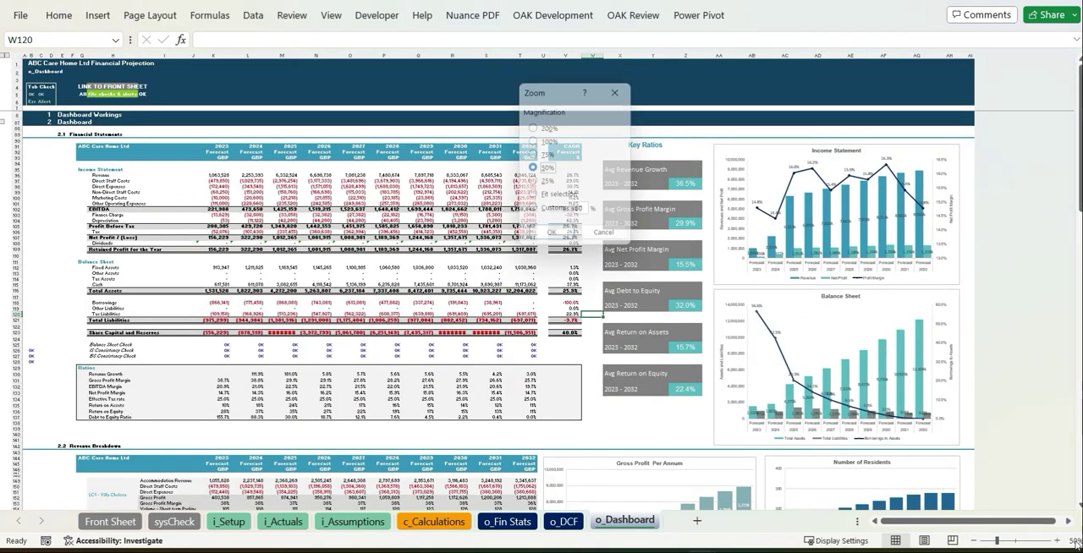
left_click(586, 213)
type("55")
key("Return")
Step: Review the dashboard's financial statements, key ratios, revenue breakdown, cash flow, financial performance and balance sheet charts
scroll(541, 313, "down", 10)
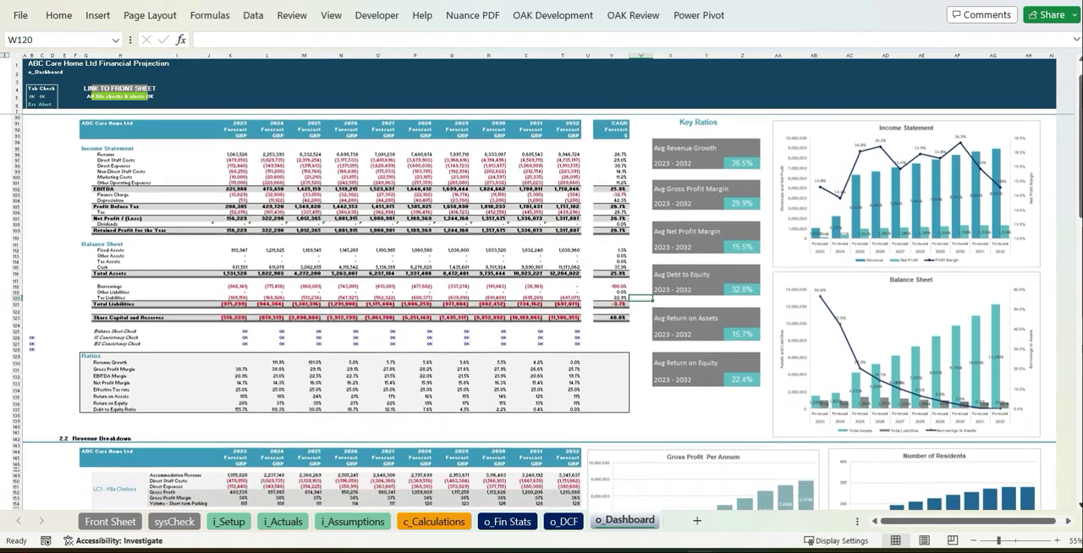
scroll(542, 313, "down", 10)
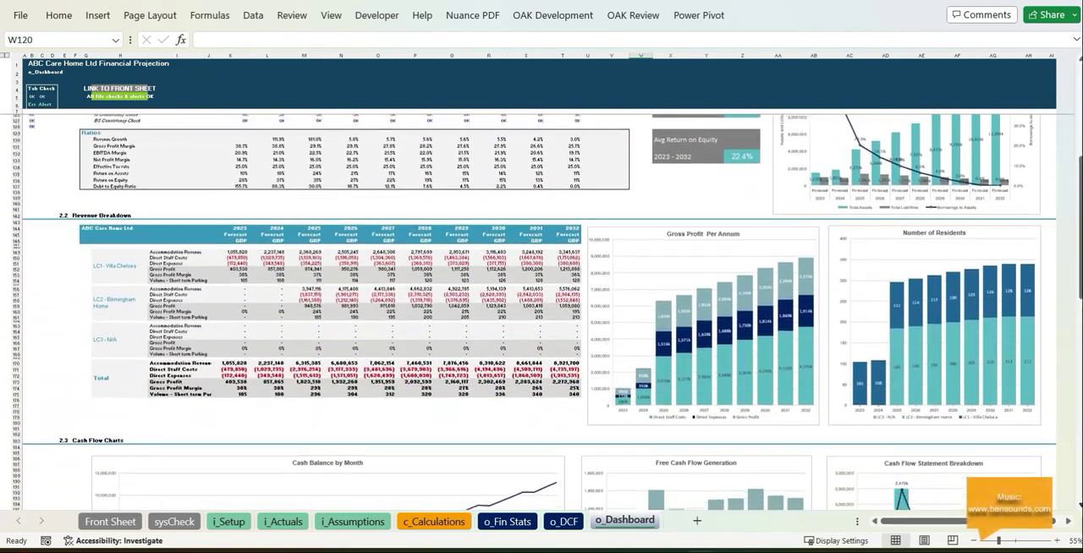
scroll(541, 313, "down", 15)
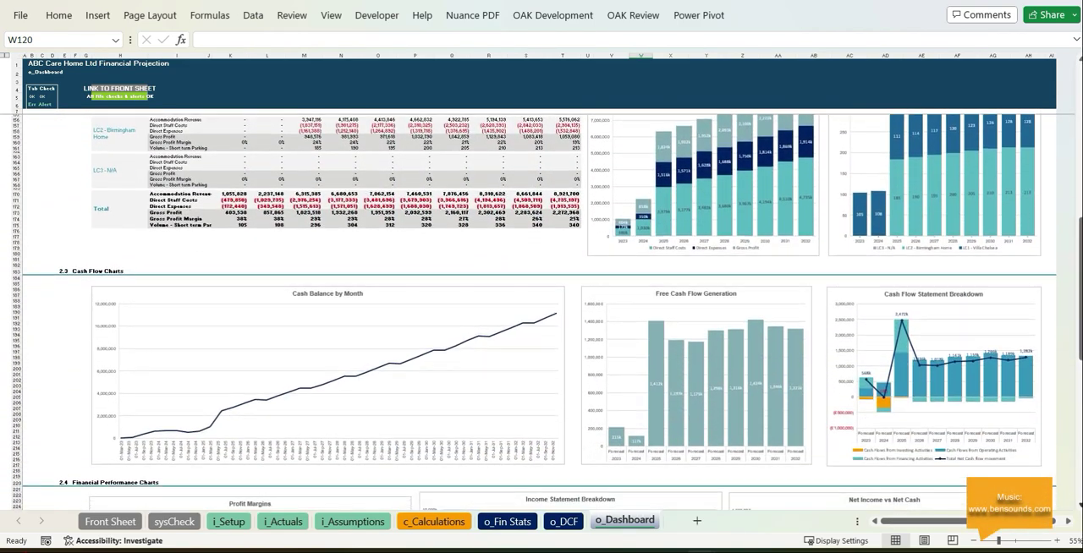
scroll(542, 313, "down", 6)
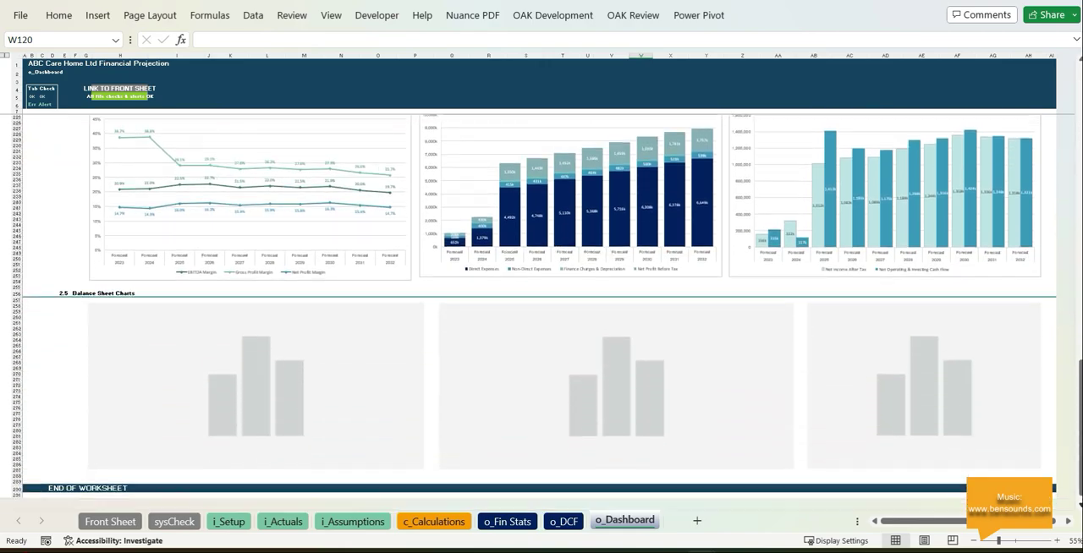